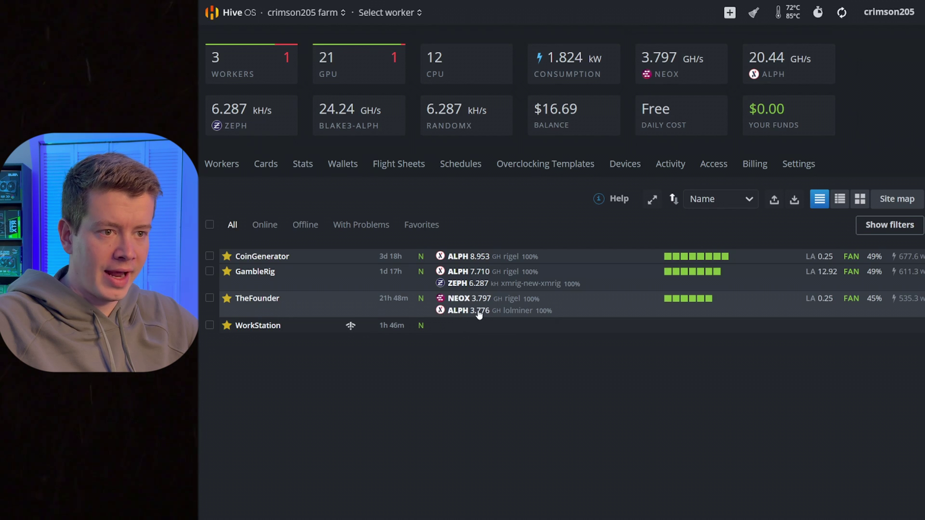
pyautogui.click(257, 299)
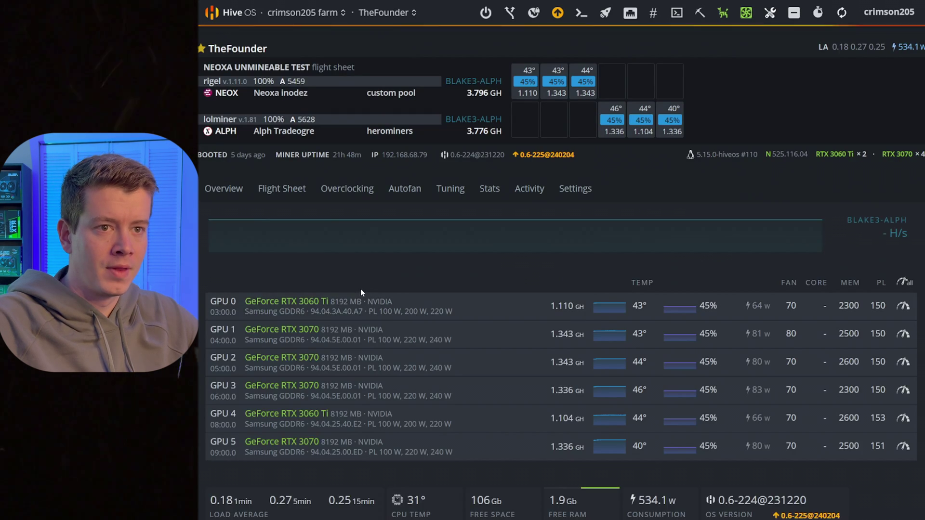
pyautogui.scroll(-1, 368, 212)
pyautogui.scroll(1, 364, 210)
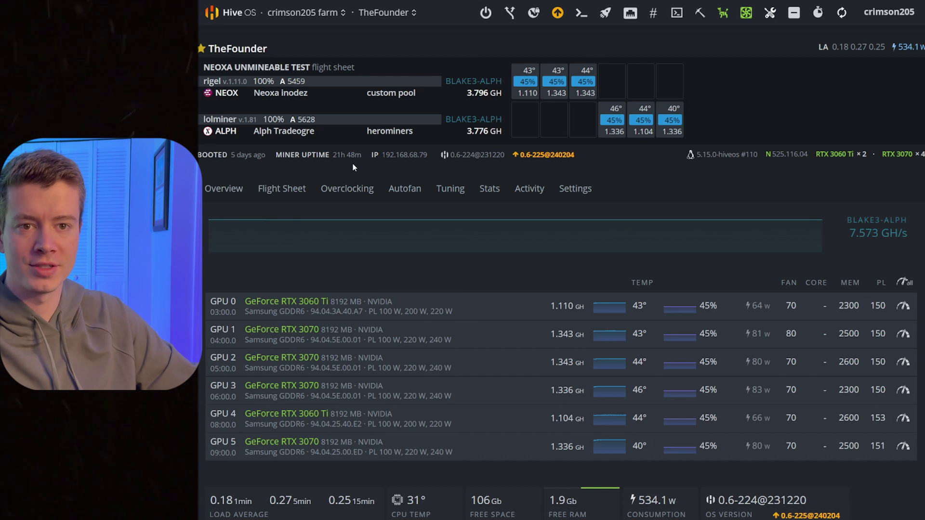
# Step: Scroll TheFounder's worker page down to the hashrate chart and back up
pyautogui.scroll(-2, 353, 167)
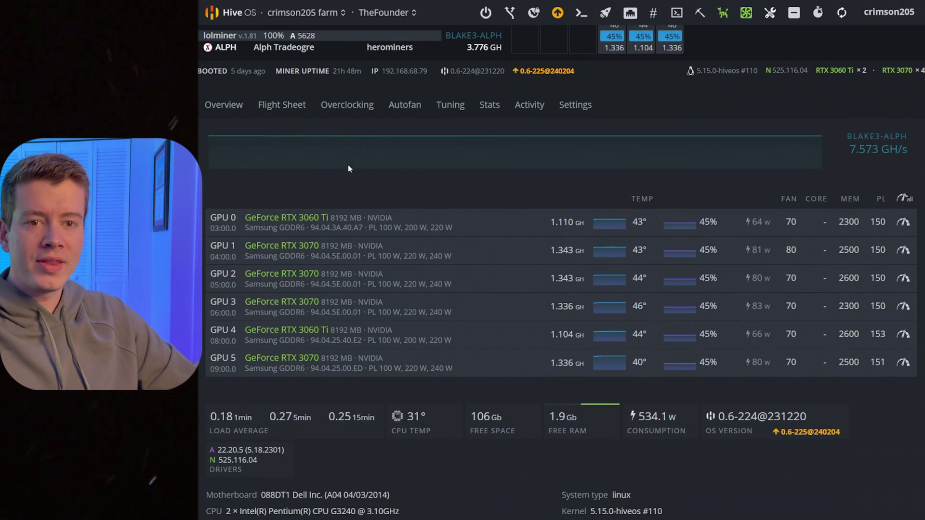
pyautogui.moveTo(487, 160)
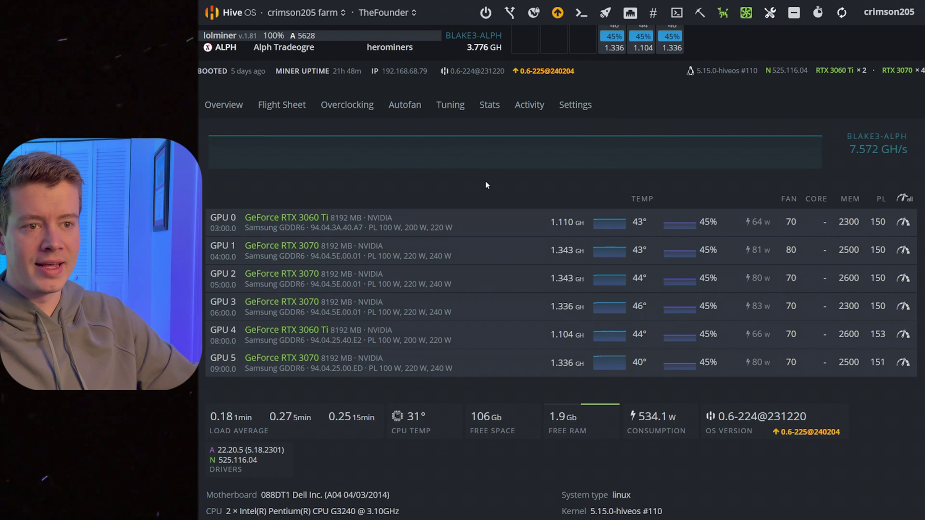
pyautogui.scroll(2, 385, 328)
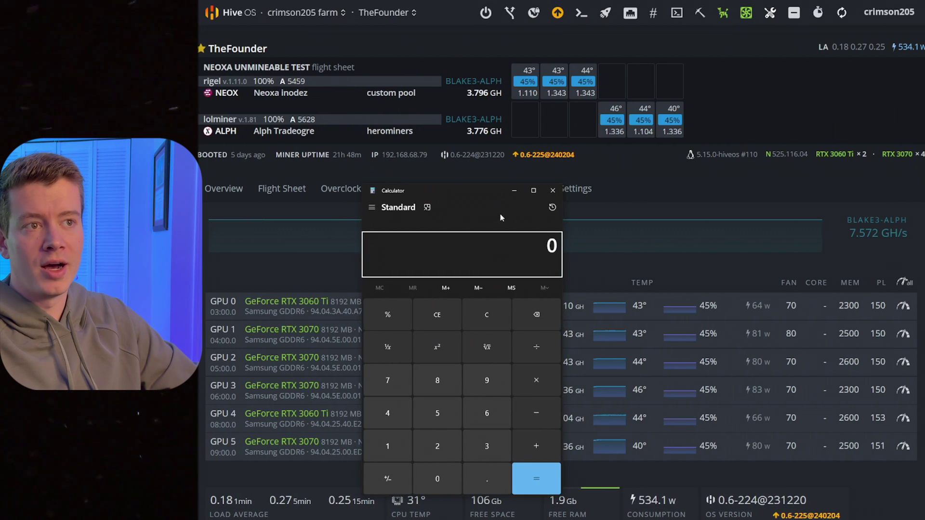
# Step: Highlight the 3.796 and 3.776 GH hashrates and compute (3.796 − 3.776) ÷ 3.796 ≈ 0.0053 in Calculator
pyautogui.moveTo(469, 92); pyautogui.dragTo(484, 92)
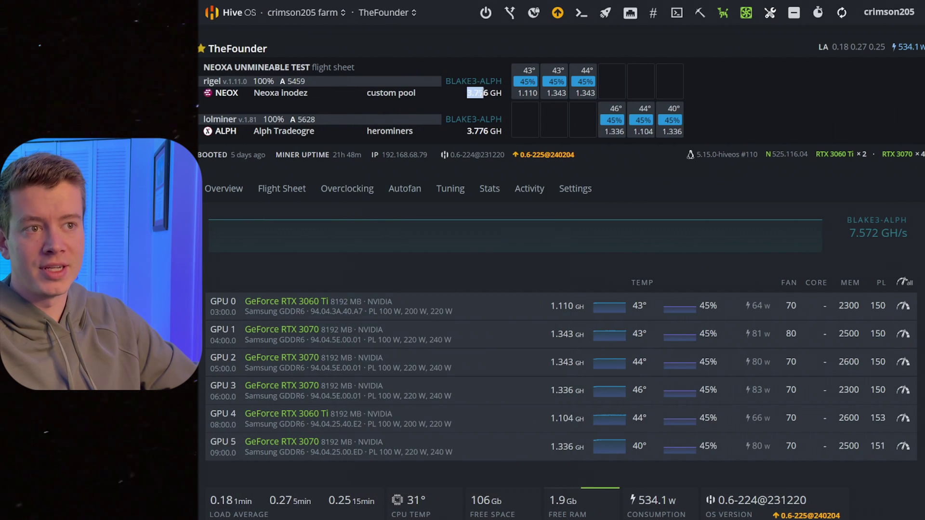
pyautogui.click(468, 132)
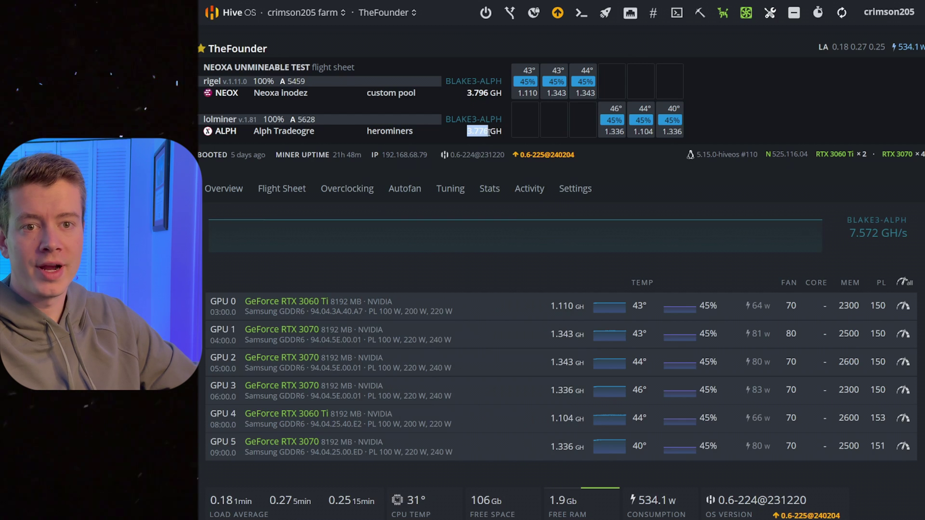
pyautogui.moveTo(462, 227)
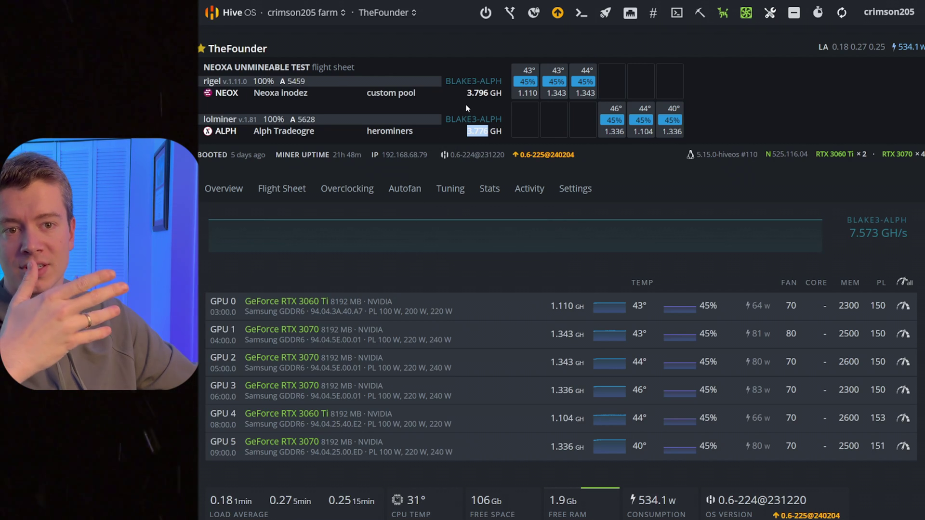
pyautogui.press('XF86Calculator')
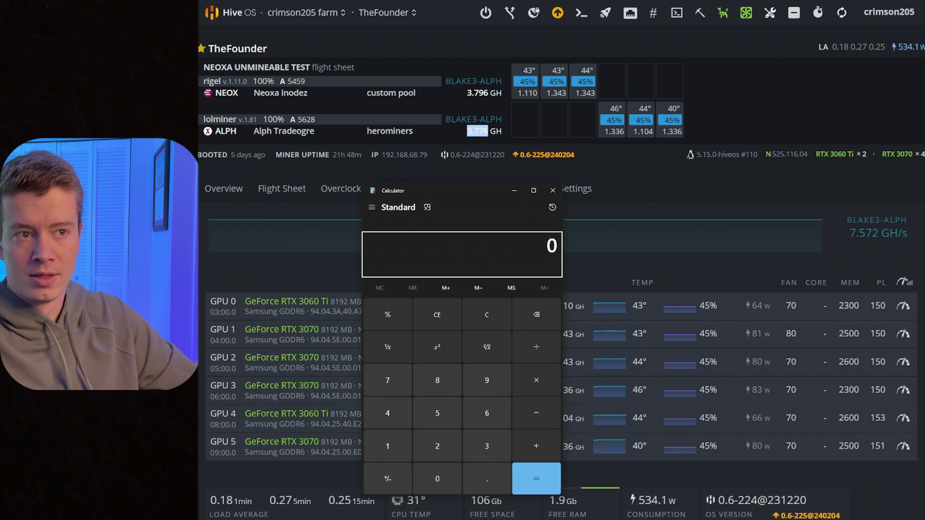
pyautogui.moveTo(464, 190); pyautogui.dragTo(412, 171)
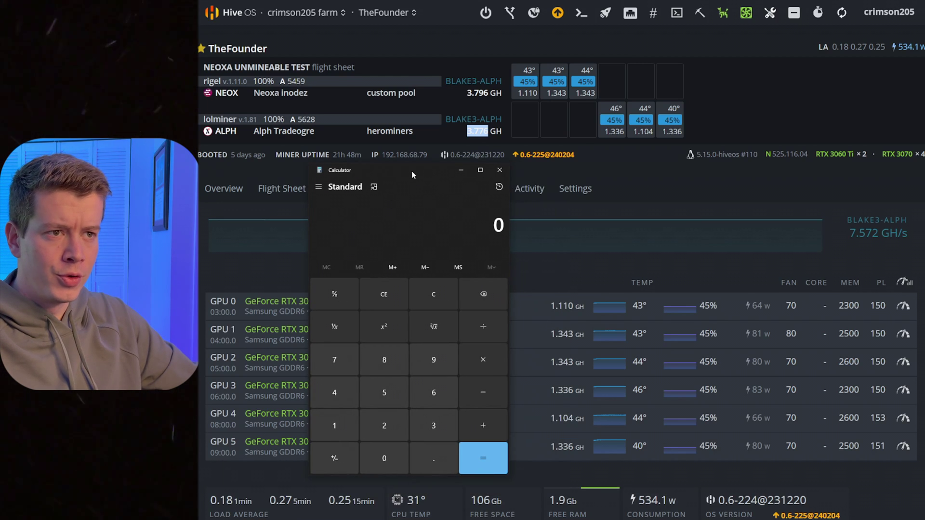
pyautogui.write('3.7')
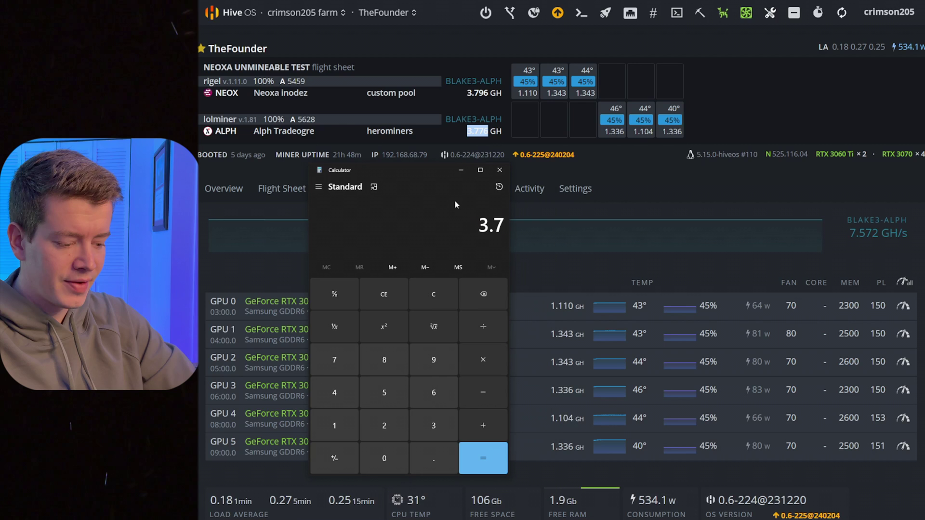
pyautogui.write('96')
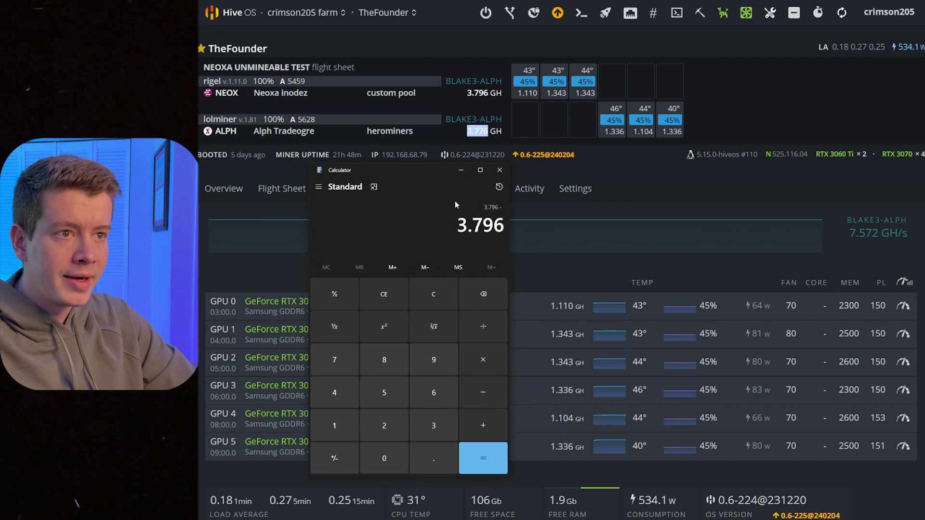
pyautogui.write(' - 3.776')
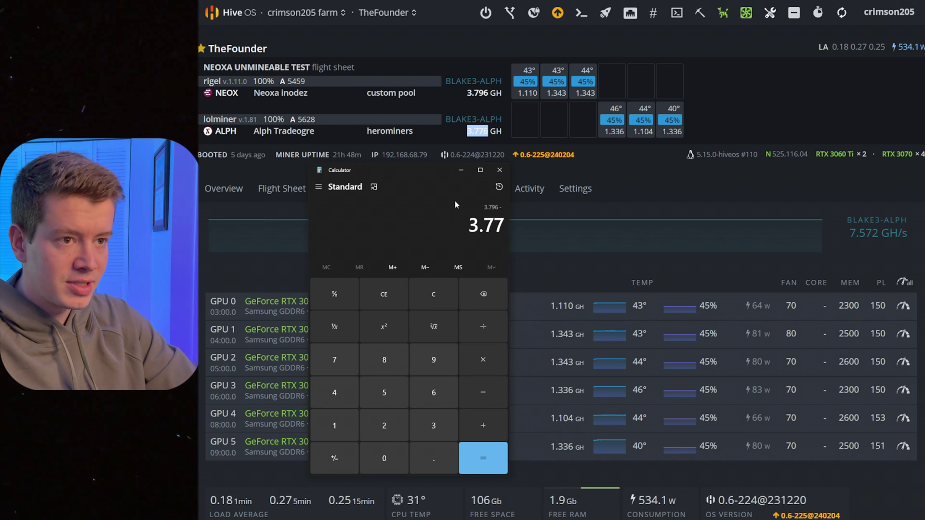
pyautogui.press('Return')
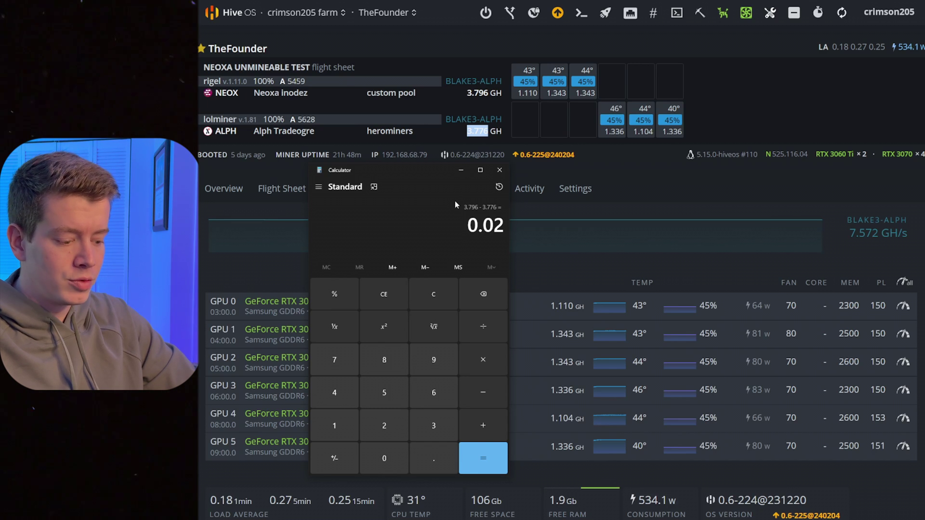
pyautogui.write('/3.7')
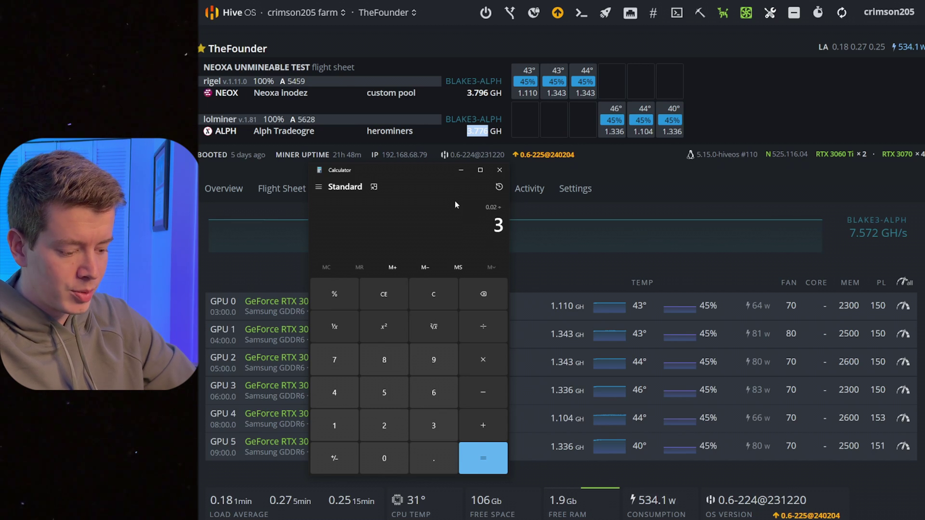
pyautogui.write('96')
pyautogui.press('Return')
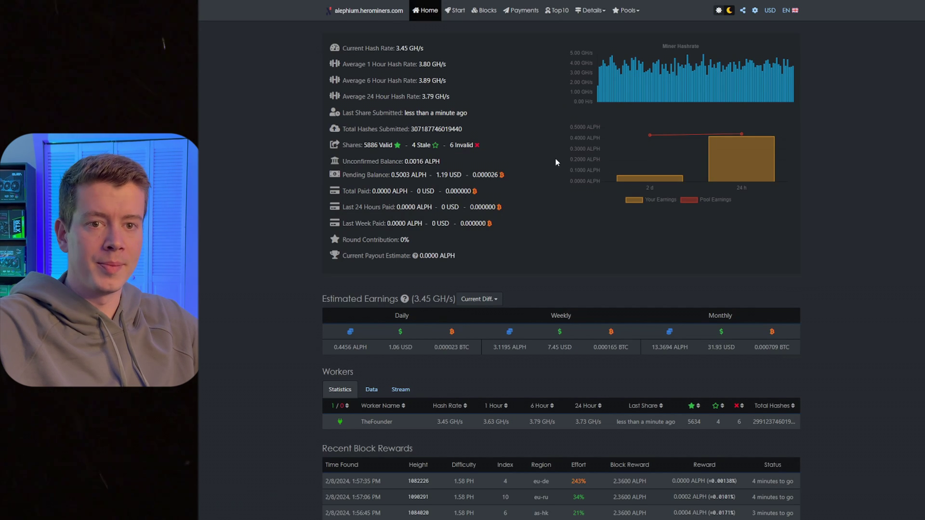
# Step: Scroll HeroMiners' stats and highlight the 1.19 USD value of the 0.5003 ALPH pending balance
pyautogui.scroll(1, 554, 173)
pyautogui.scroll(-1, 547, 189)
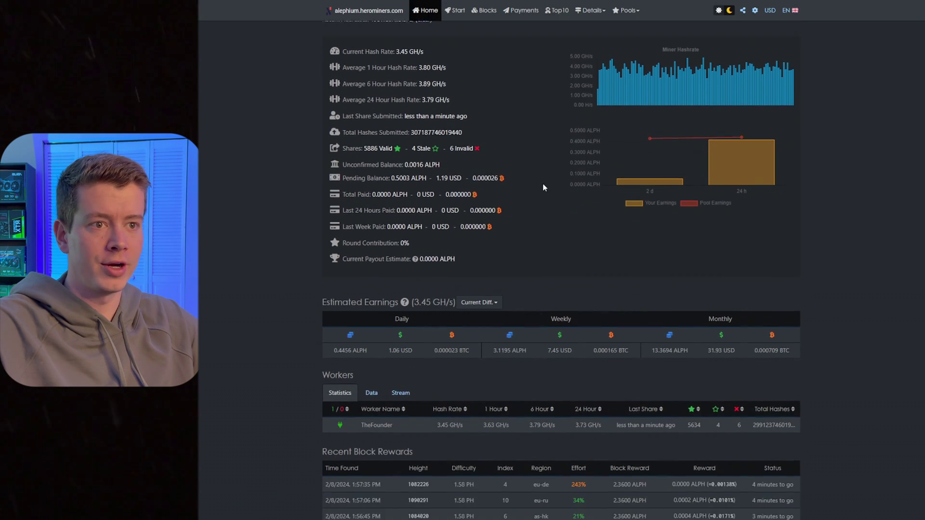
pyautogui.scroll(1, 543, 188)
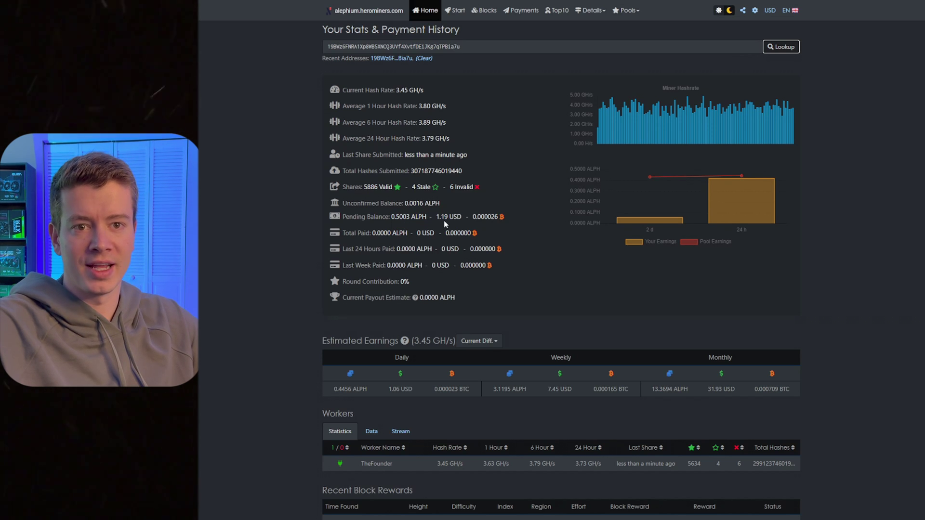
pyautogui.moveTo(449, 217); pyautogui.dragTo(437, 218)
pyautogui.click(439, 219)
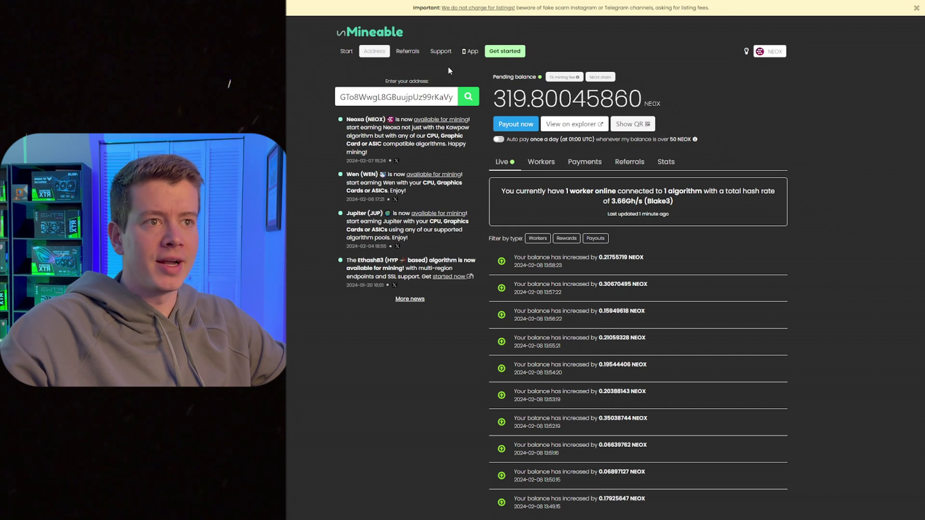
# Step: Return to unMineable's coin selection page and browse through the coin lists
pyautogui.click(352, 34)
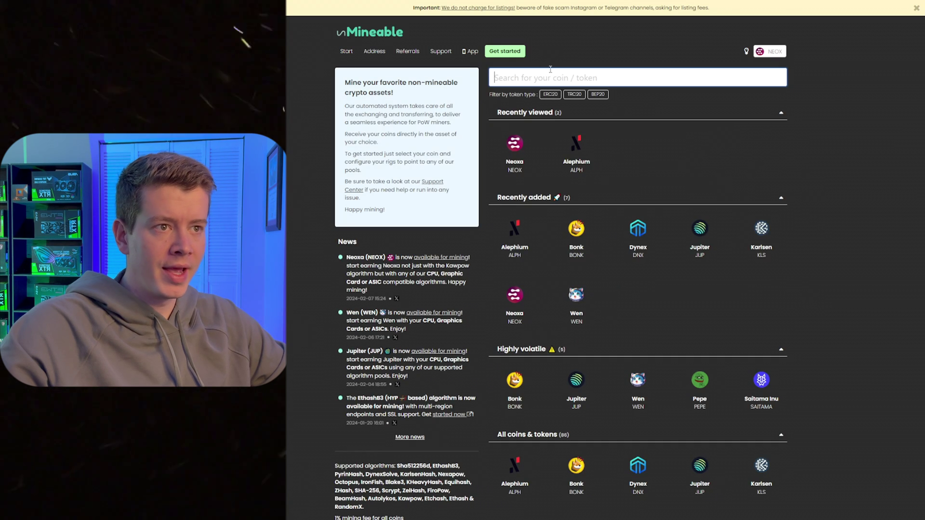
pyautogui.scroll(-1, 540, 135)
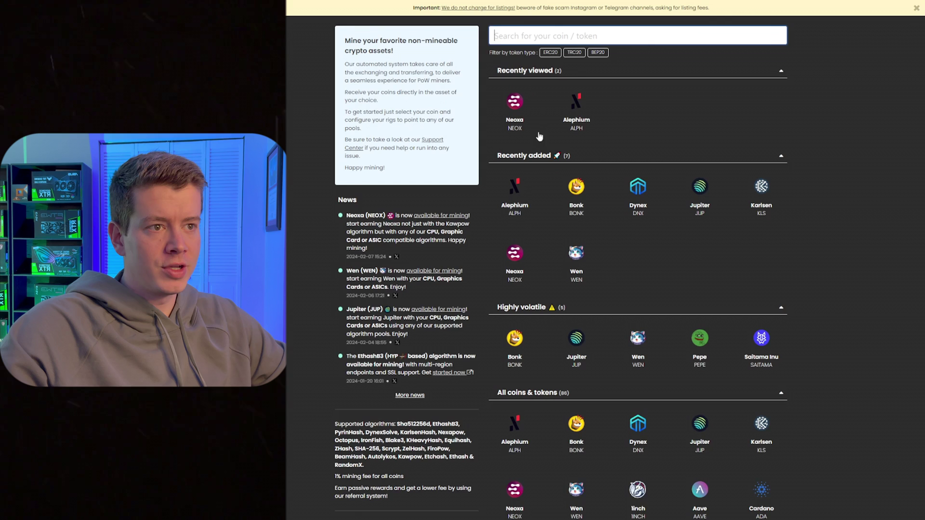
pyautogui.scroll(1, 626, 130)
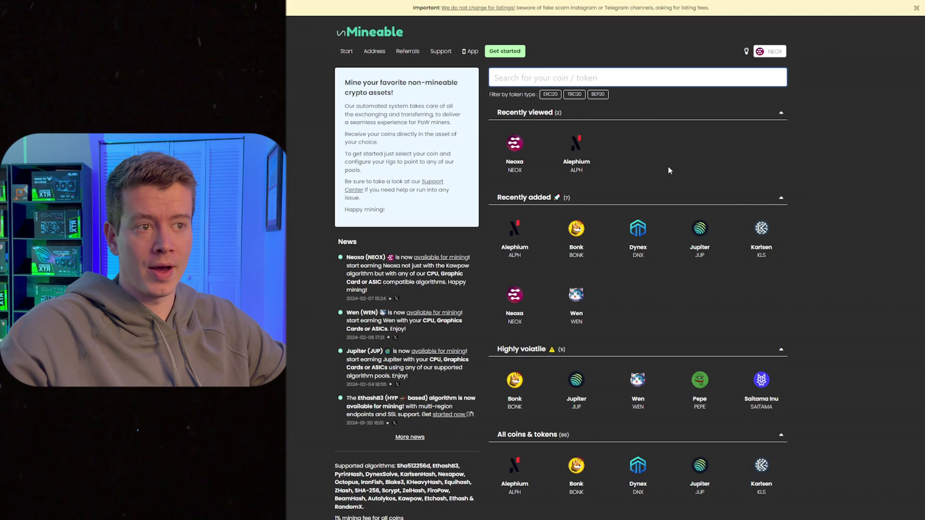
pyautogui.scroll(-3, 647, 287)
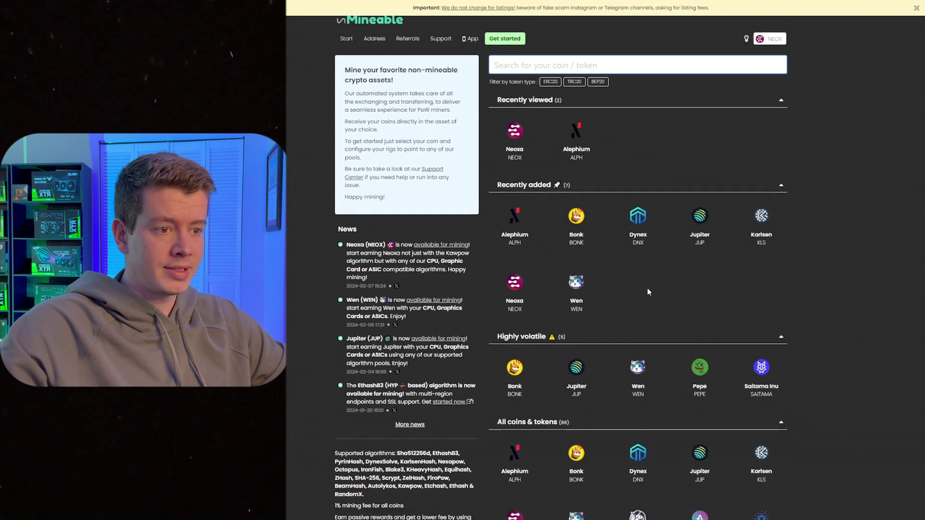
pyautogui.scroll(-3, 633, 245)
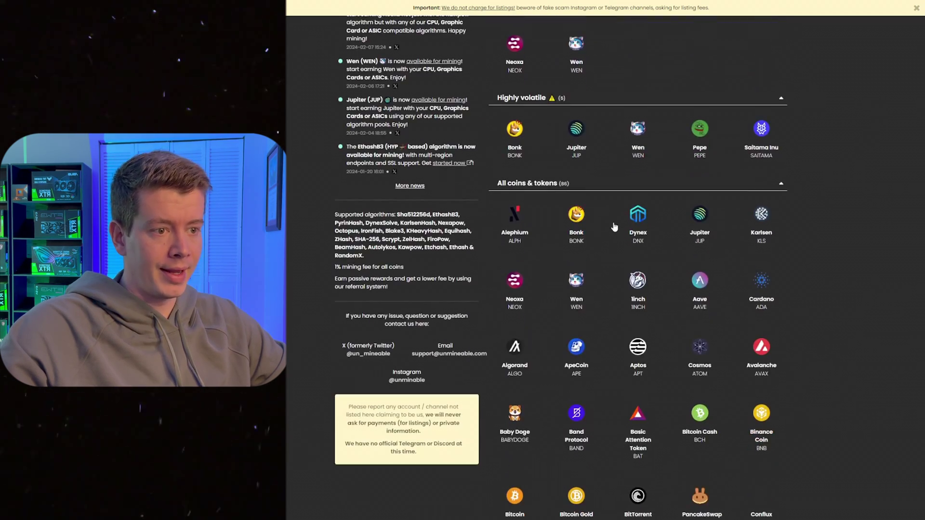
pyautogui.scroll(6, 563, 137)
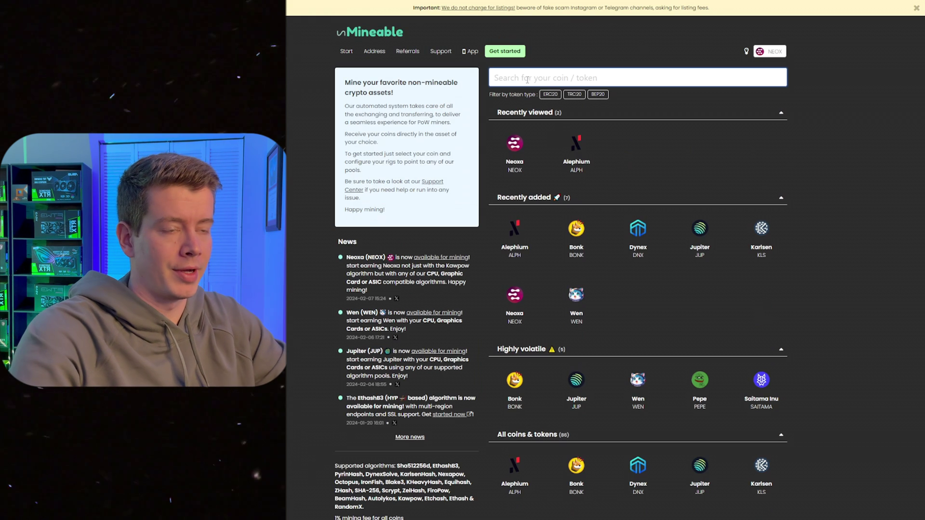
# Step: Search coins for 'btc', open the Bitcoin mining page and scroll its algorithm tabs
pyautogui.write('btc')
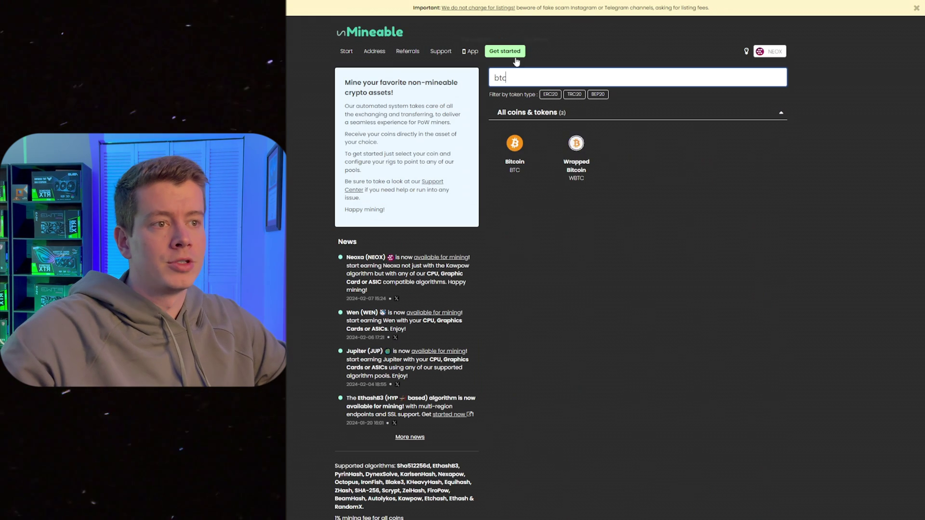
pyautogui.click(515, 142)
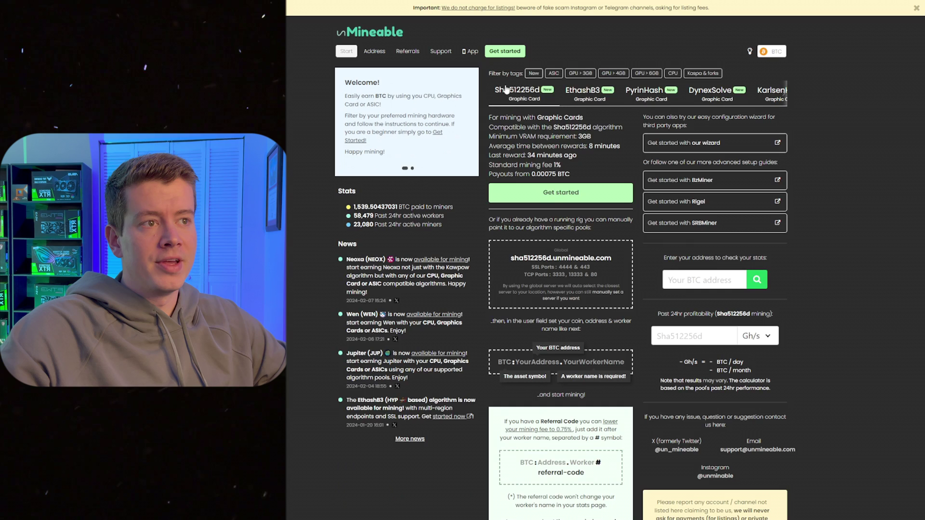
pyautogui.hscroll(1, 774, 96)
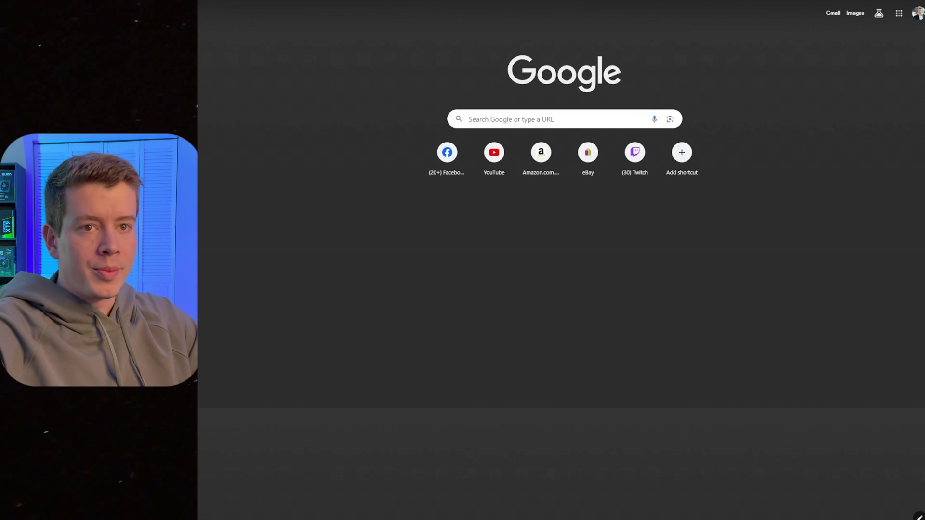
# Step: Load hashrate.no, search GPUs for '3060' and view the RTX 3060 Ti profitability page
pyautogui.write('hash')
pyautogui.press('Return')
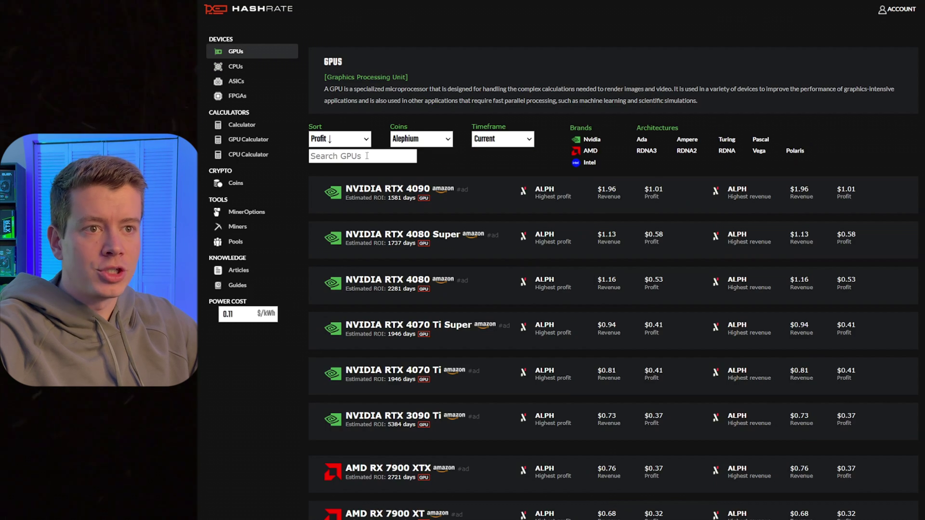
pyautogui.click(360, 156)
pyautogui.write('3060')
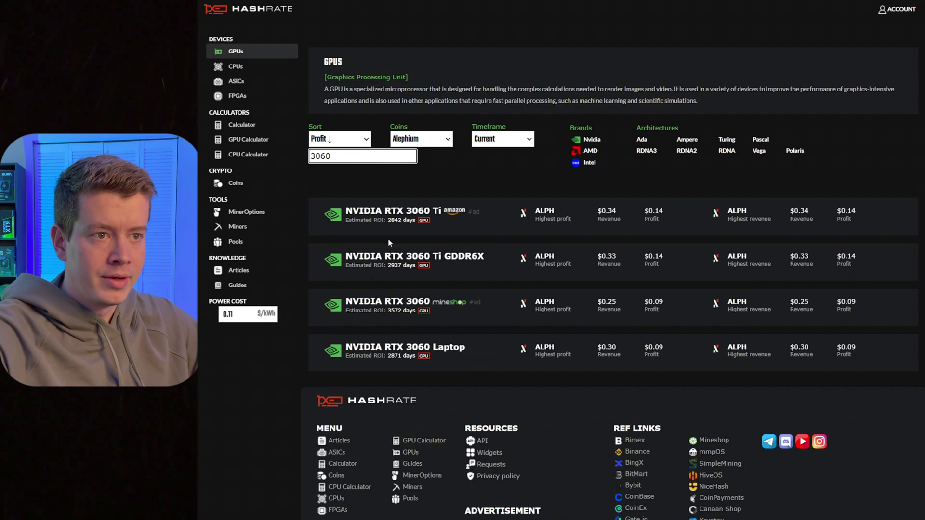
pyautogui.click(482, 233)
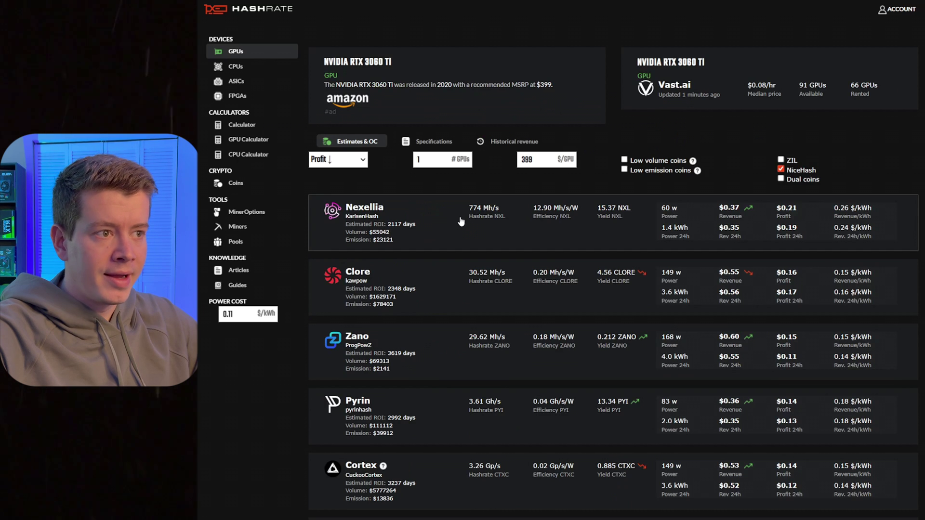
pyautogui.scroll(-1, 429, 254)
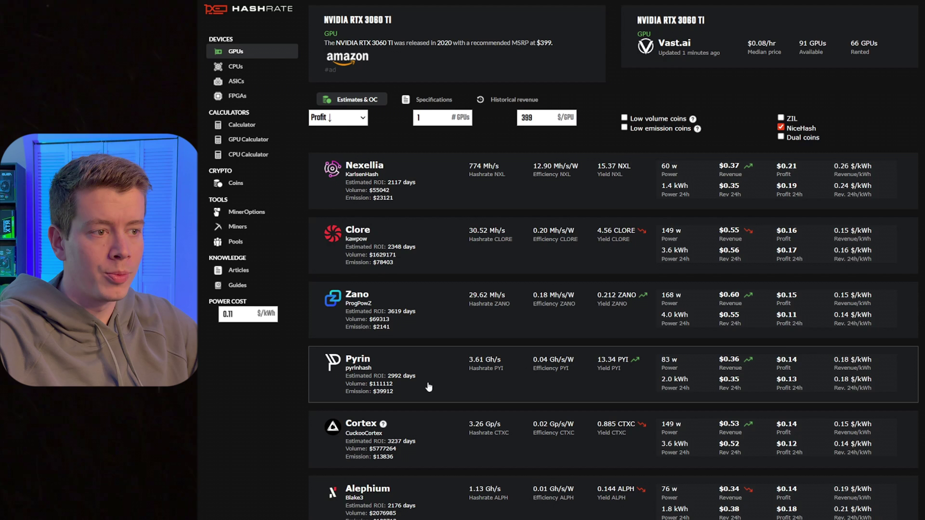
pyautogui.scroll(1, 413, 127)
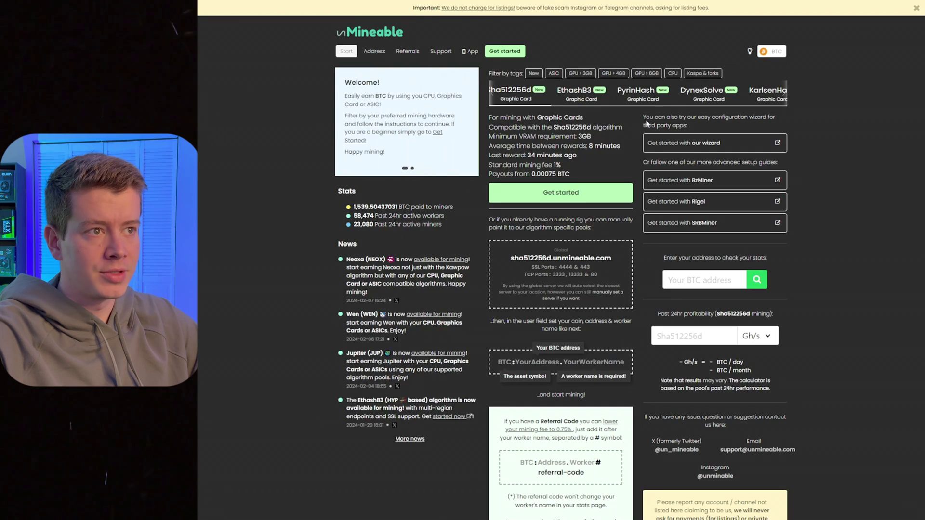
# Step: Show unMineable's PyrinHash pool details for NEOX and scroll through them
pyautogui.click(639, 95)
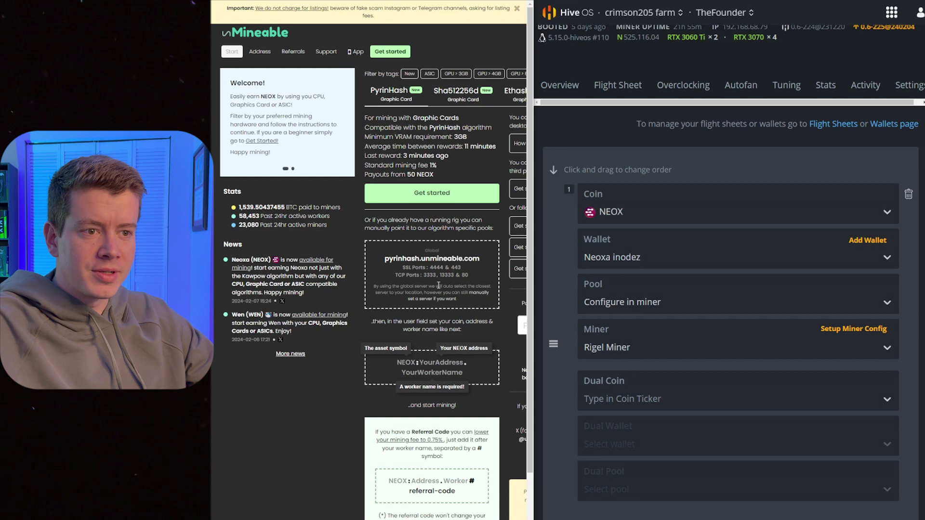
pyautogui.scroll(-1, 441, 240)
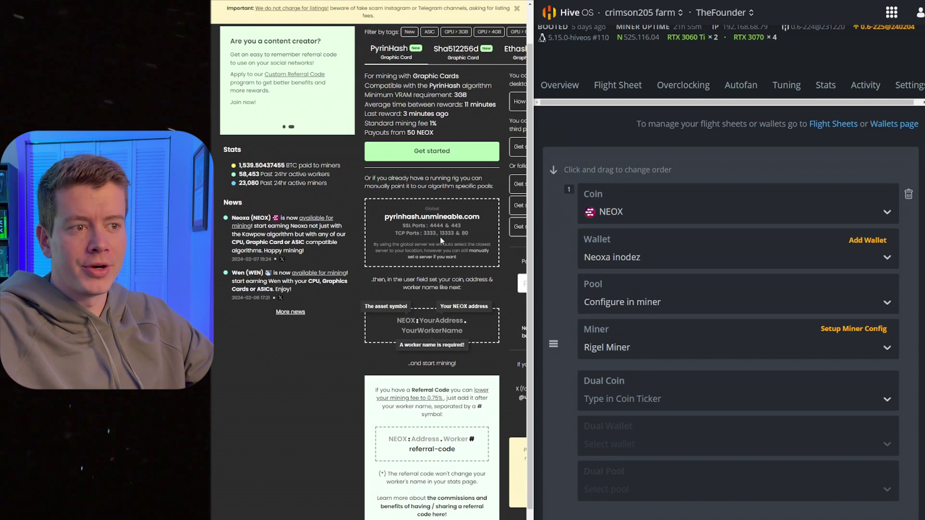
pyautogui.scroll(1, 429, 134)
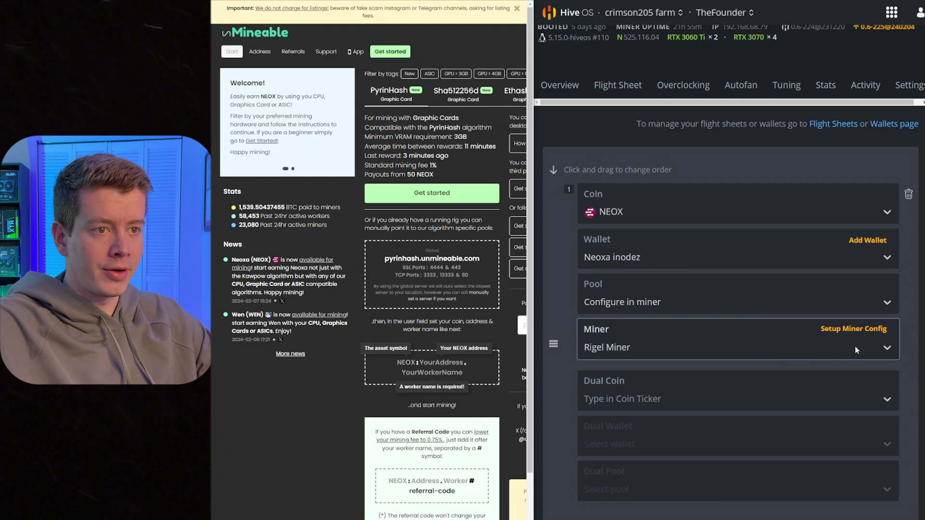
# Step: Review the NEOX flight sheet's Rigel Miner config, including GPU list 0,1,2, and apply changes
pyautogui.click(846, 332)
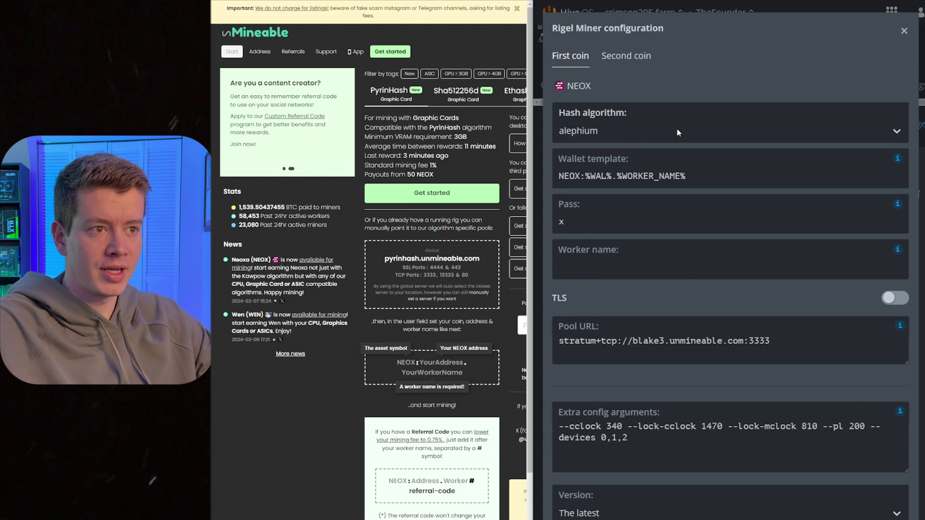
pyautogui.scroll(-1, 677, 132)
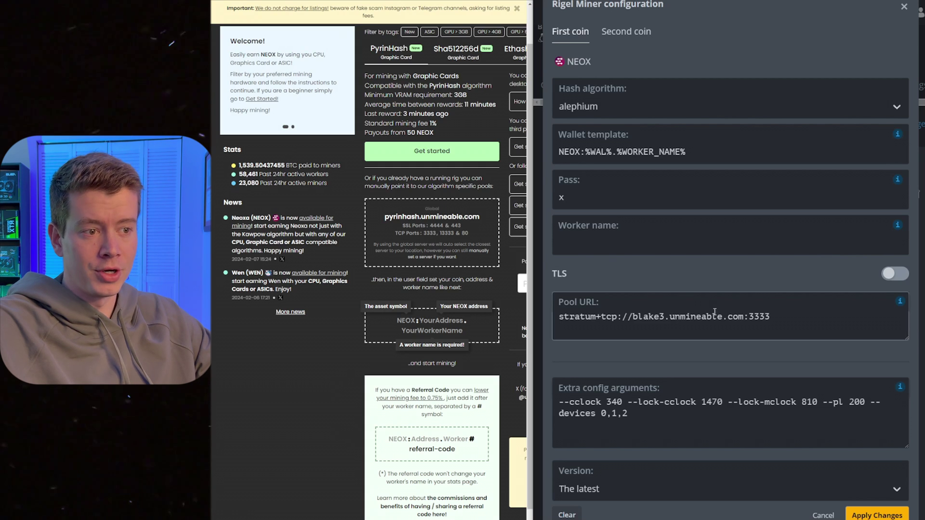
pyautogui.doubleClick(639, 417)
pyautogui.click(639, 419)
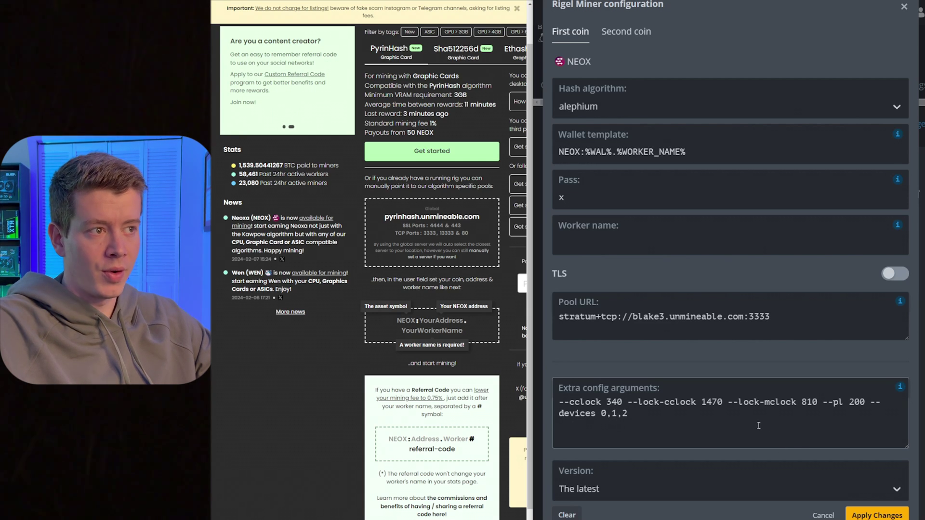
pyautogui.click(876, 515)
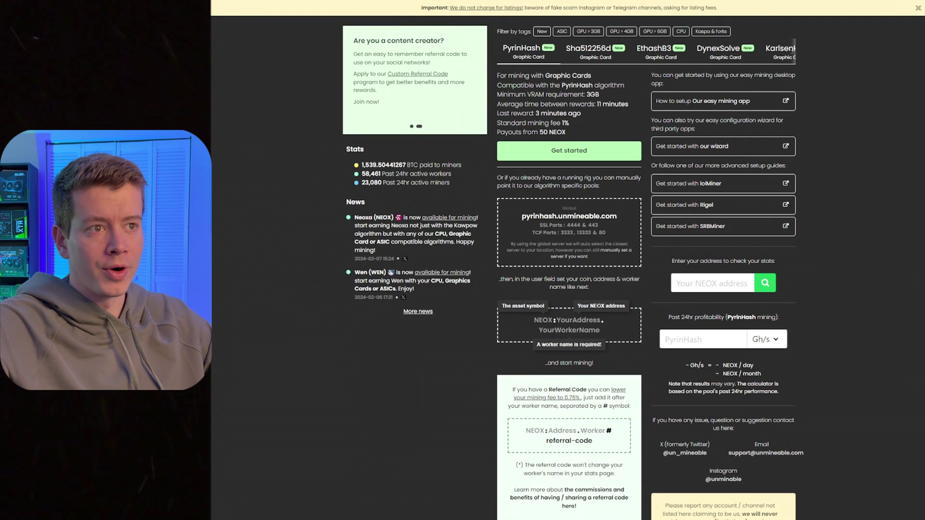
# Step: View unMineable's address stats with 320.97310423 NEOX pending, then go to the Hive OS worker page
pyautogui.scroll(1, 489, 125)
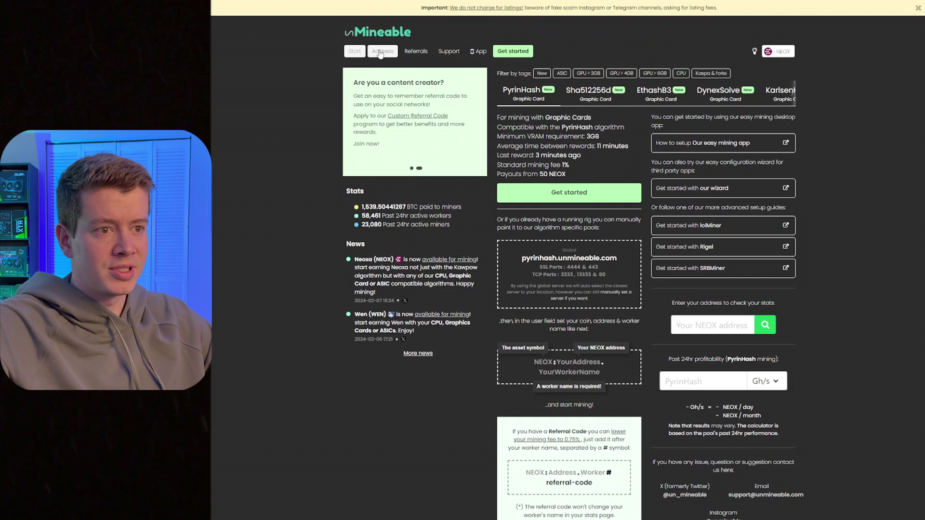
pyautogui.click(381, 52)
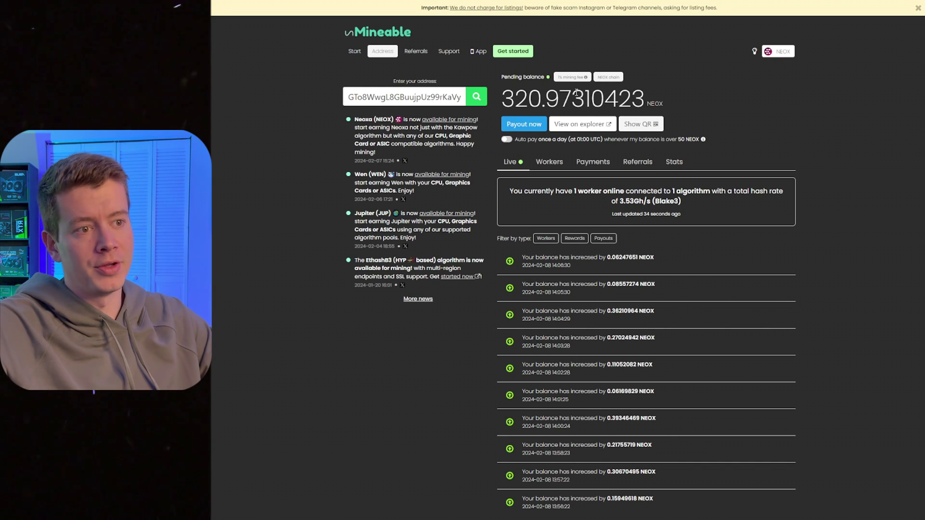
pyautogui.scroll(-1, 526, 176)
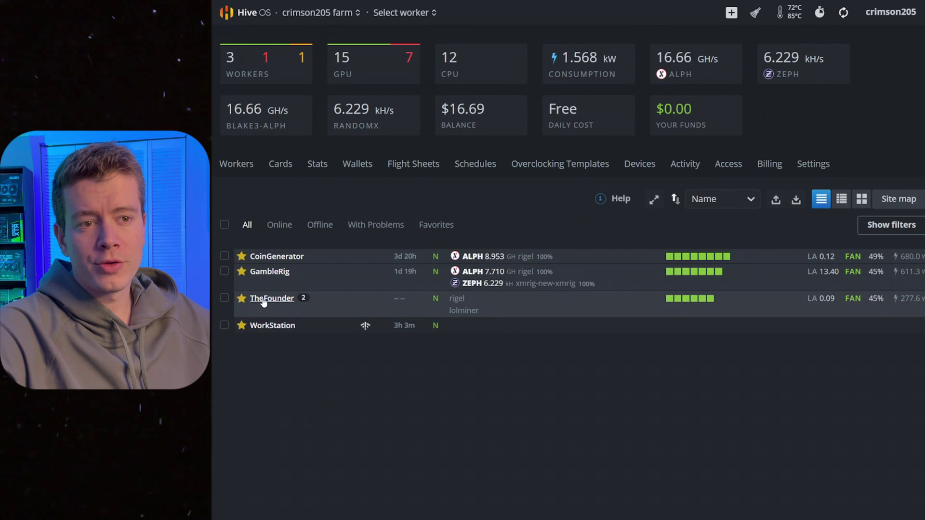
pyautogui.click(263, 298)
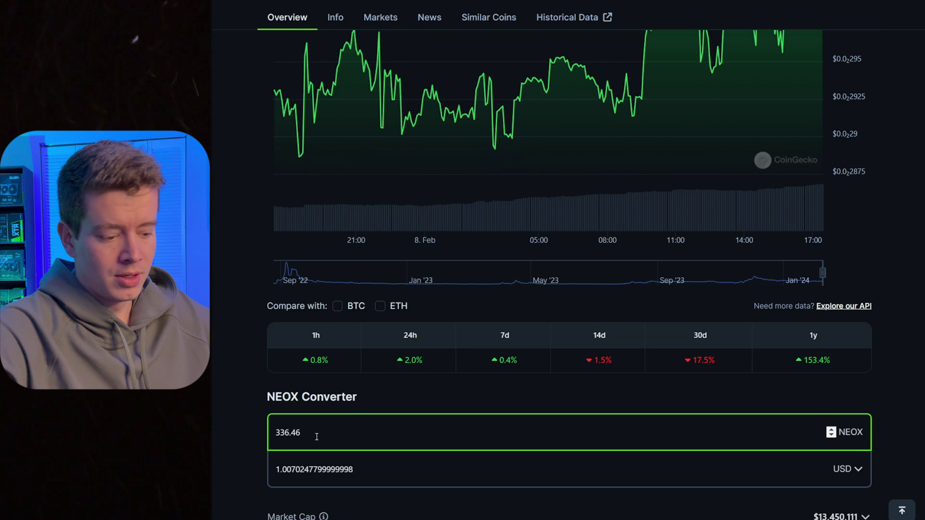
# Step: Change CoinGecko's converter amount to 336.78 NEOX, valued at about 1.008 USD
pyautogui.click(317, 436)
pyautogui.press('BackSpace')
pyautogui.press('BackSpace')
pyautogui.write('78')
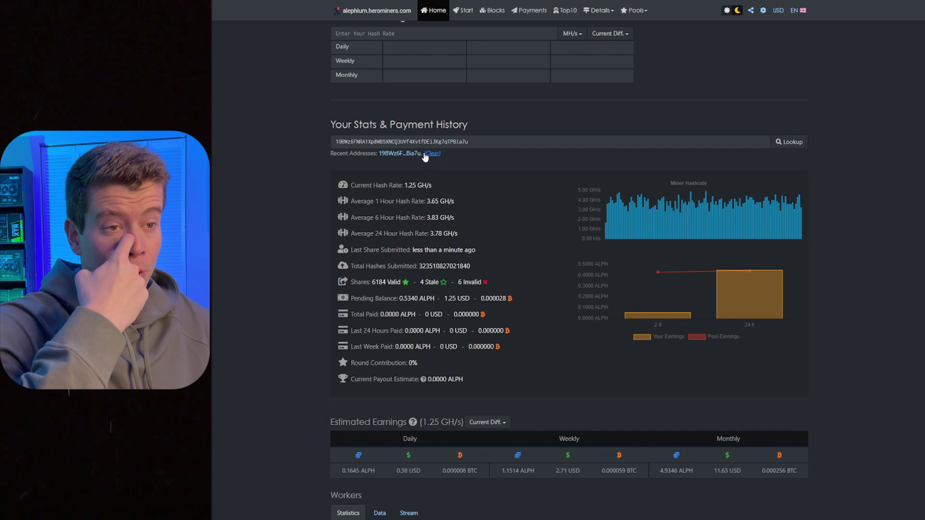
# Step: Read the 0.5340 ALPH pending balance and enter it in CoinGecko's ALPH converter
pyautogui.scroll(-1, 449, 219)
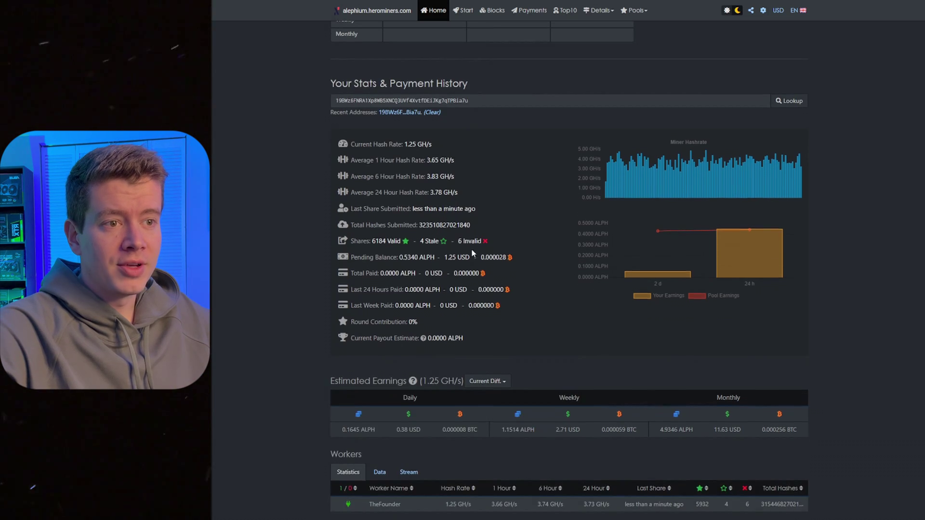
pyautogui.scroll(1, 405, 303)
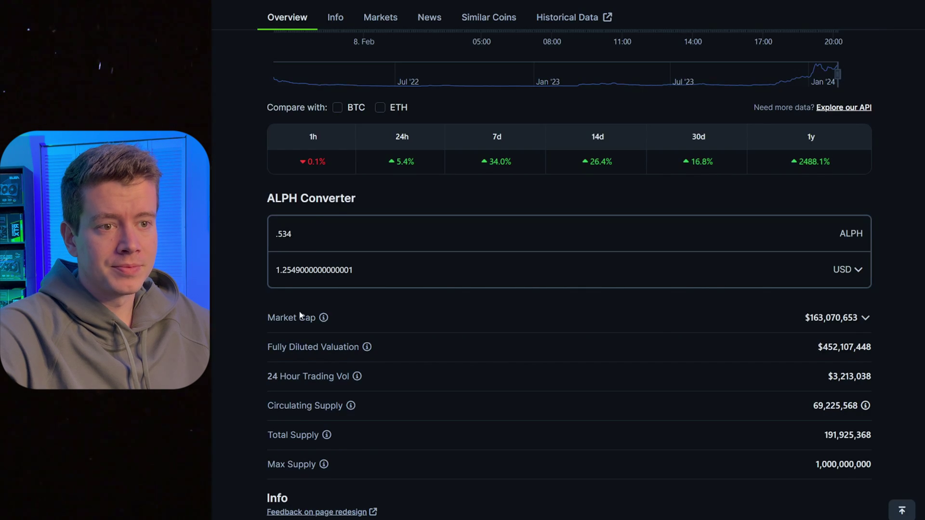
pyautogui.click(315, 224)
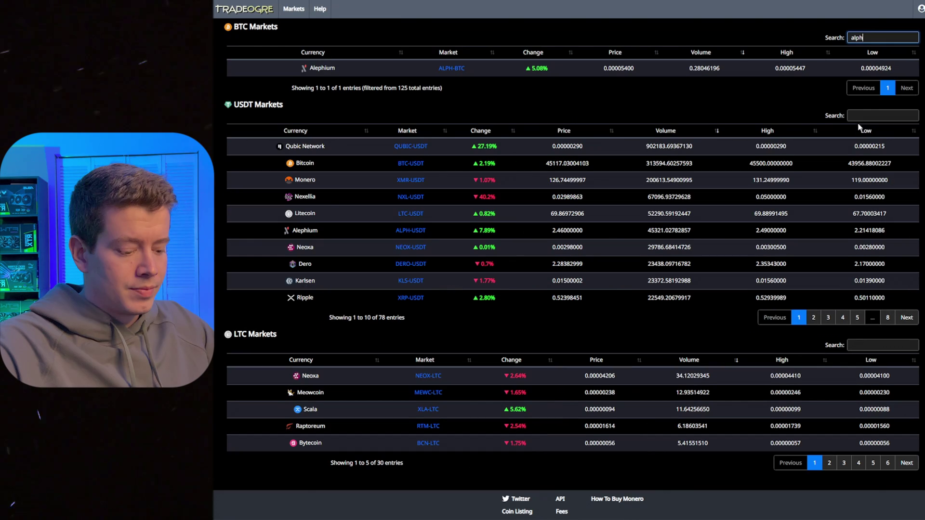
# Step: Sell the whole 0.49146602 ALPH balance on the ALPH-USDT market, then check balances
pyautogui.click(859, 116)
pyautogui.write('alph')
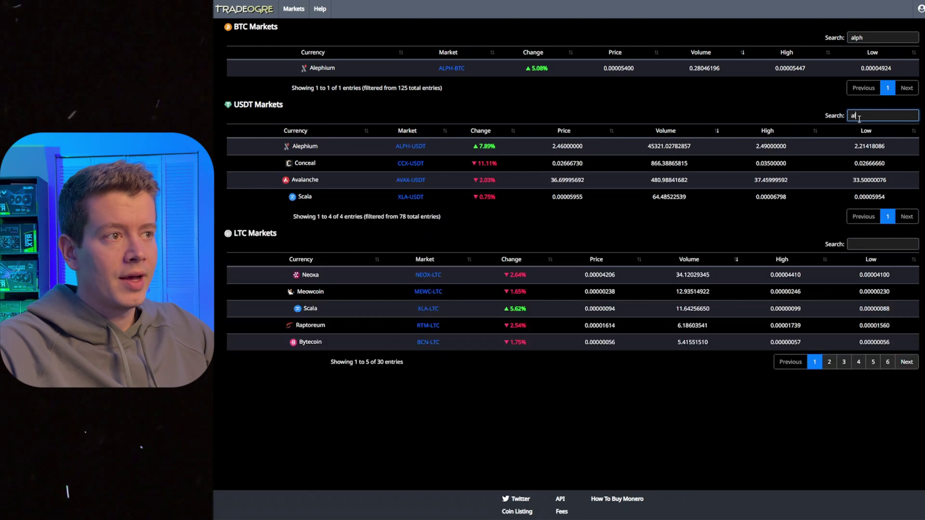
pyautogui.click(405, 146)
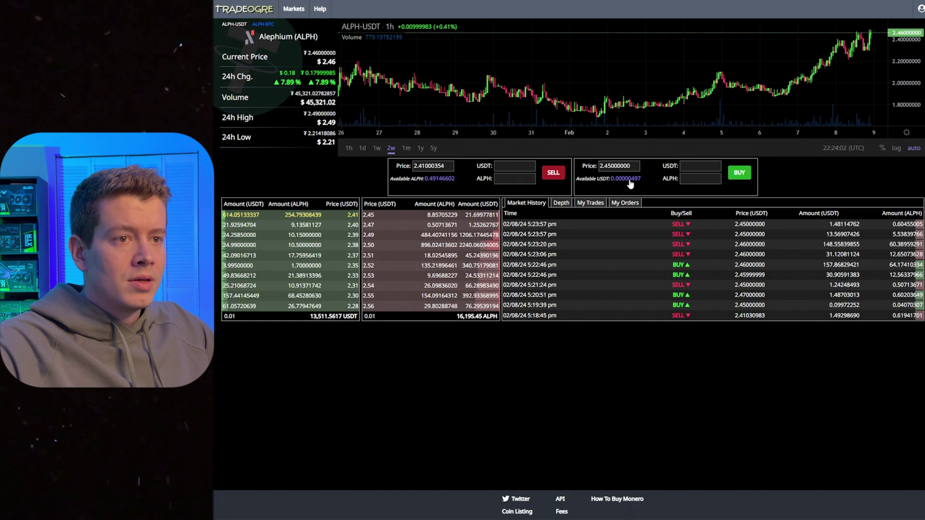
pyautogui.click(438, 179)
pyautogui.click(553, 174)
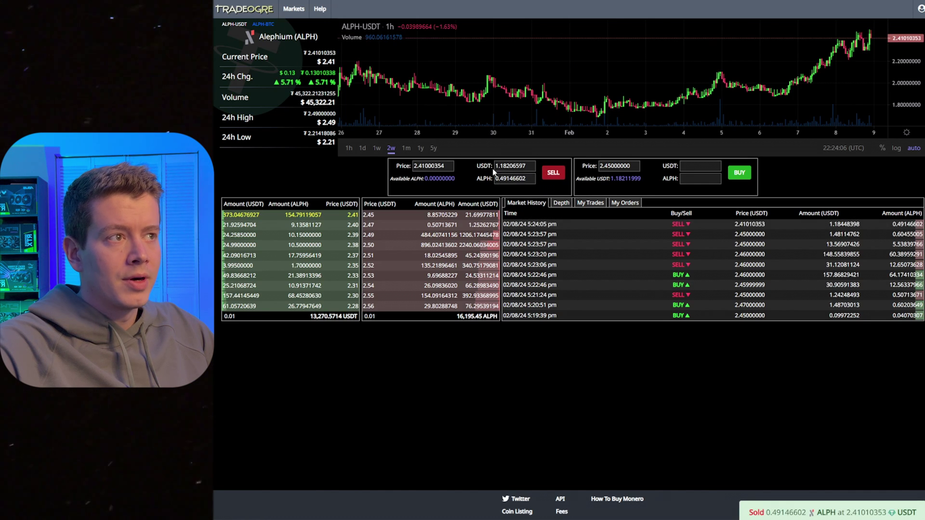
pyautogui.click(921, 9)
pyautogui.click(825, 27)
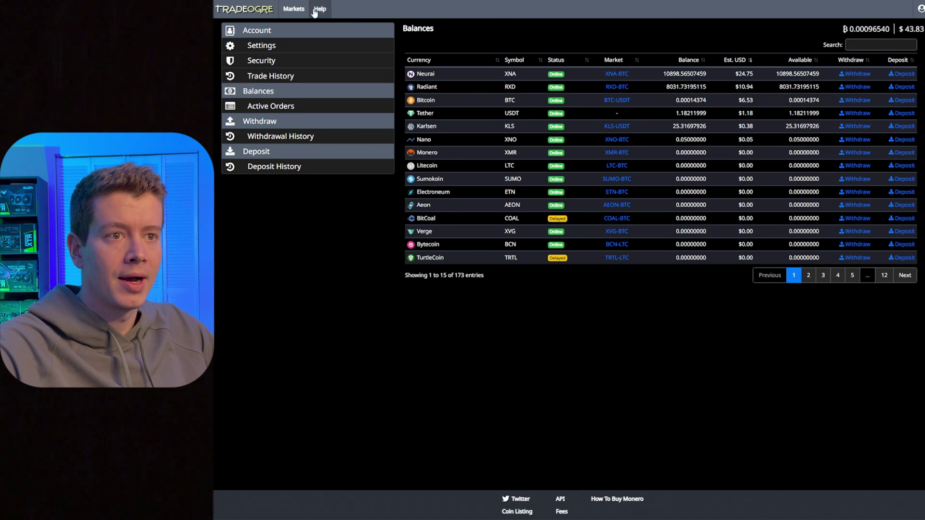
# Step: Buy 393.25191668 NEOX with the USDT on NEOX-USDT and show the balances
pyautogui.click(293, 9)
pyautogui.scroll(-5, 452, 80)
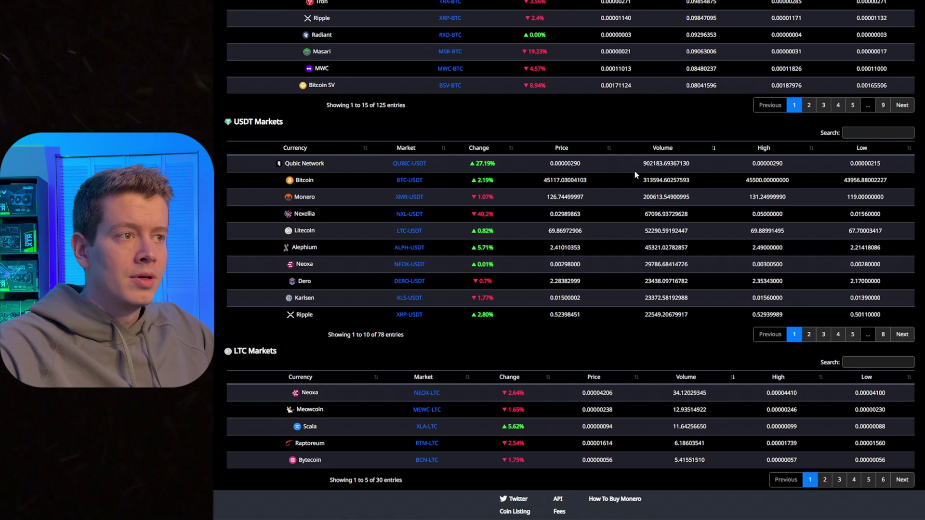
pyautogui.click(864, 133)
pyautogui.write('neoxa')
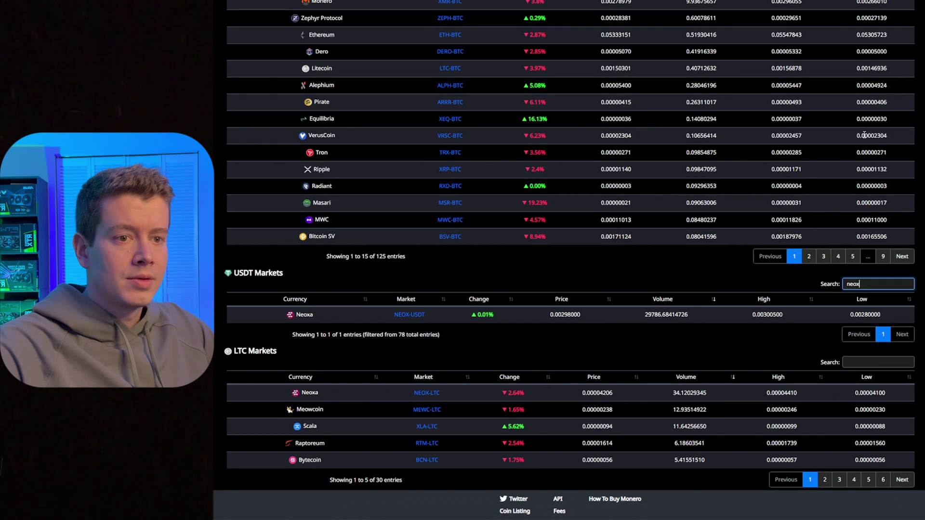
pyautogui.click(410, 316)
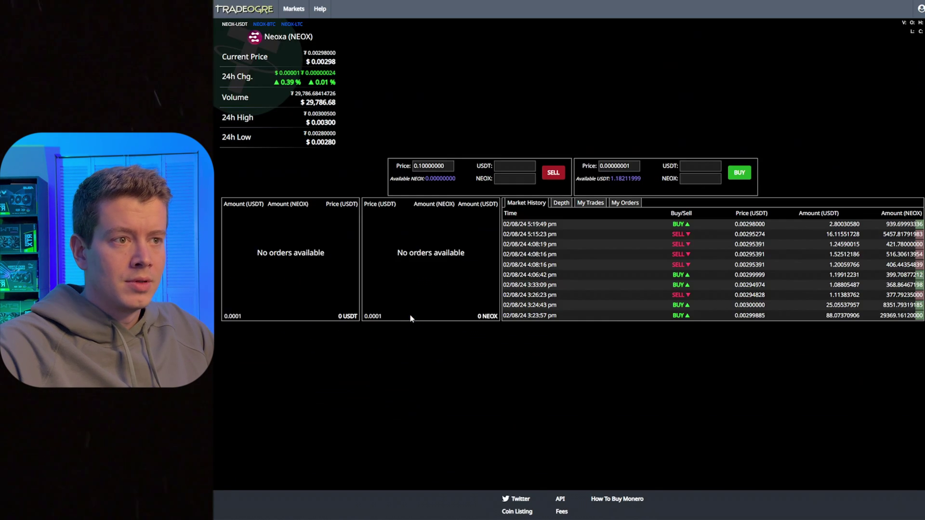
pyautogui.click(740, 175)
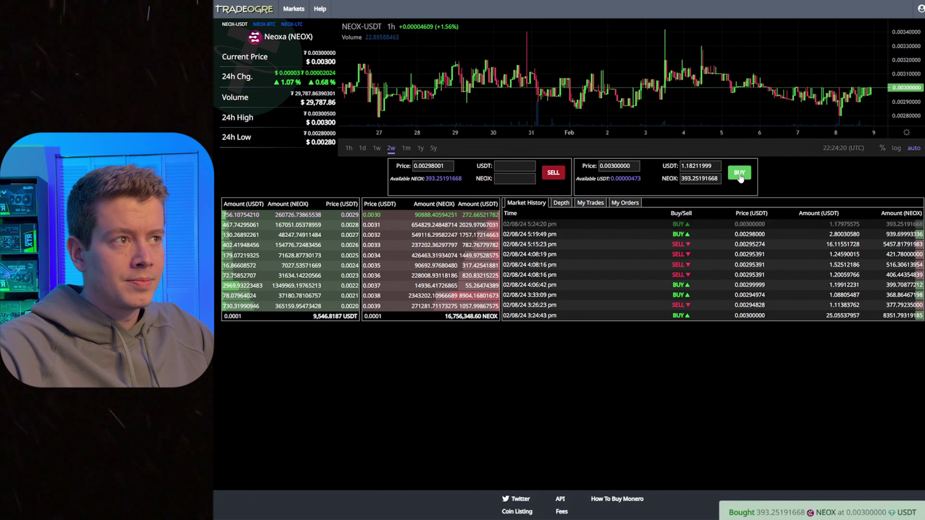
pyautogui.click(921, 13)
pyautogui.click(887, 28)
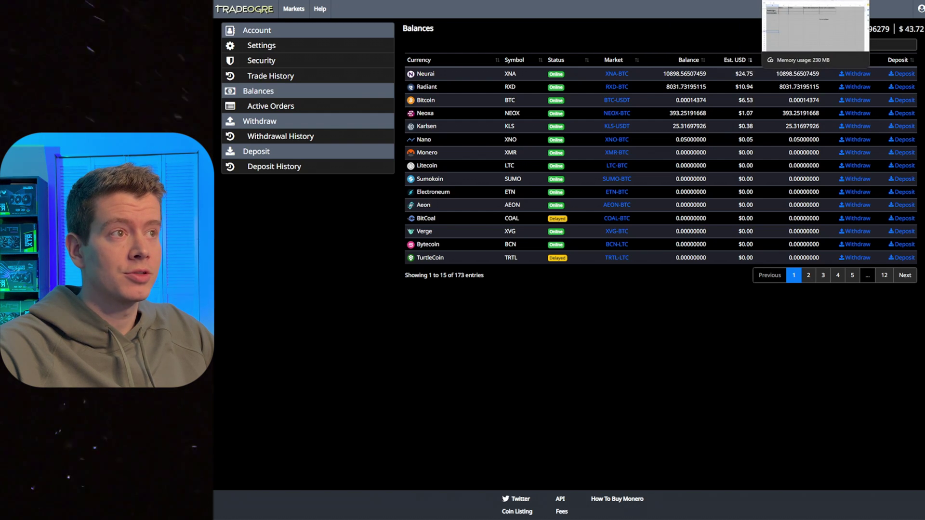
# Step: Type 393 into the Coin ATH sheet and select TradeOgre's Dollars cell C2
pyautogui.hotkey('ctrl', 'Tab')
pyautogui.write('3')
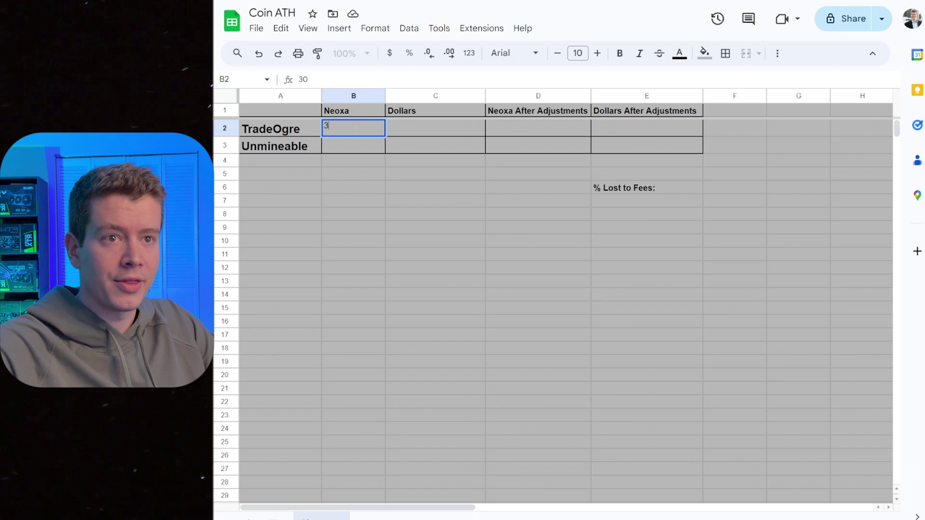
pyautogui.write('93')
pyautogui.press('BackSpace')
pyautogui.write('93')
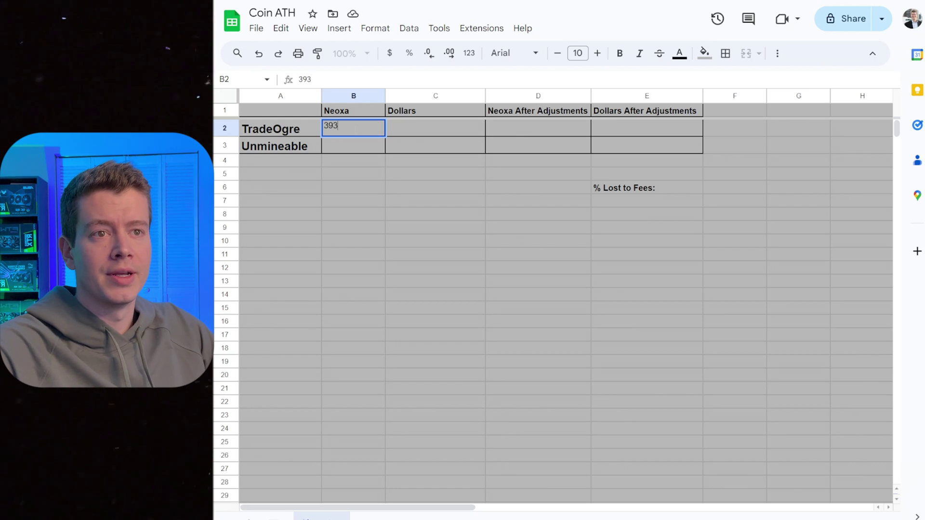
pyautogui.click(369, 145)
pyautogui.click(419, 133)
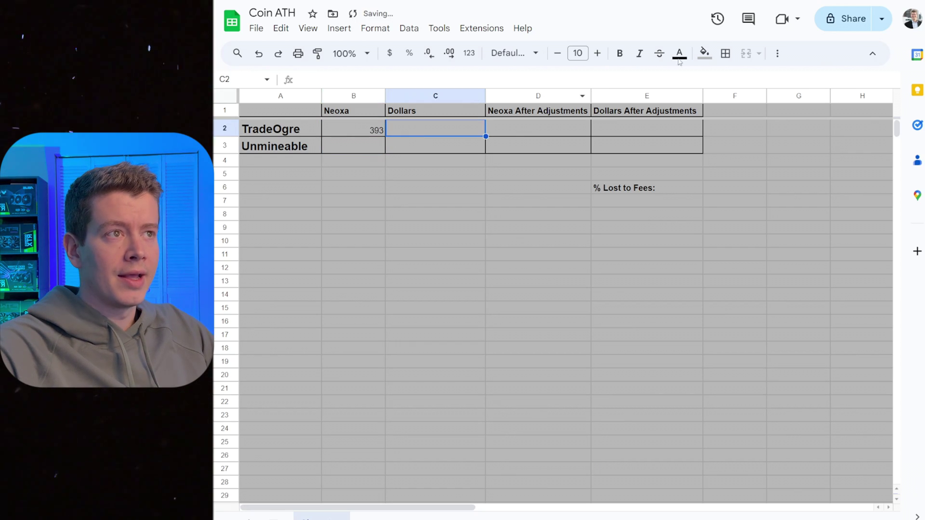
# Step: Fill TradeOgre's C2, D2 and E2 with 1.07, 393 and 1.07
pyautogui.hotkey('ctrl', 'Tab')
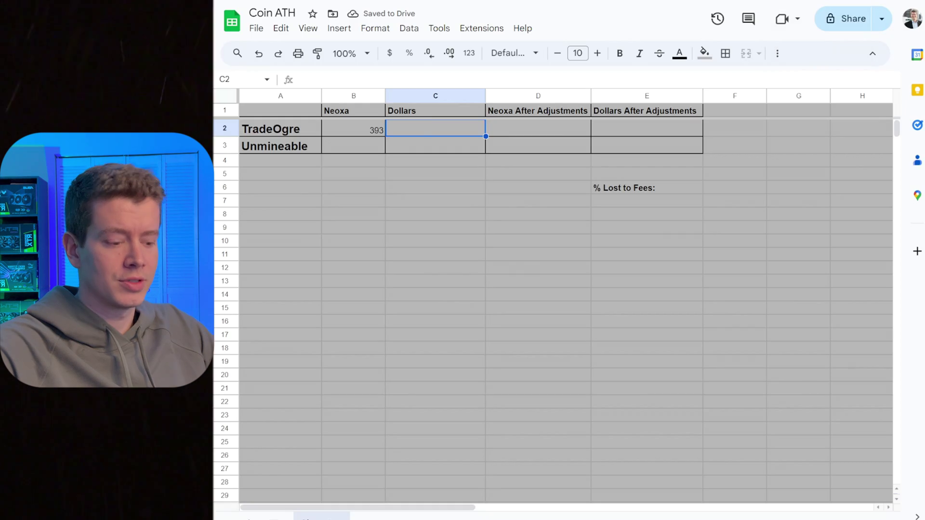
pyautogui.hotkey('ctrl', 'Tab')
pyautogui.write('1.07')
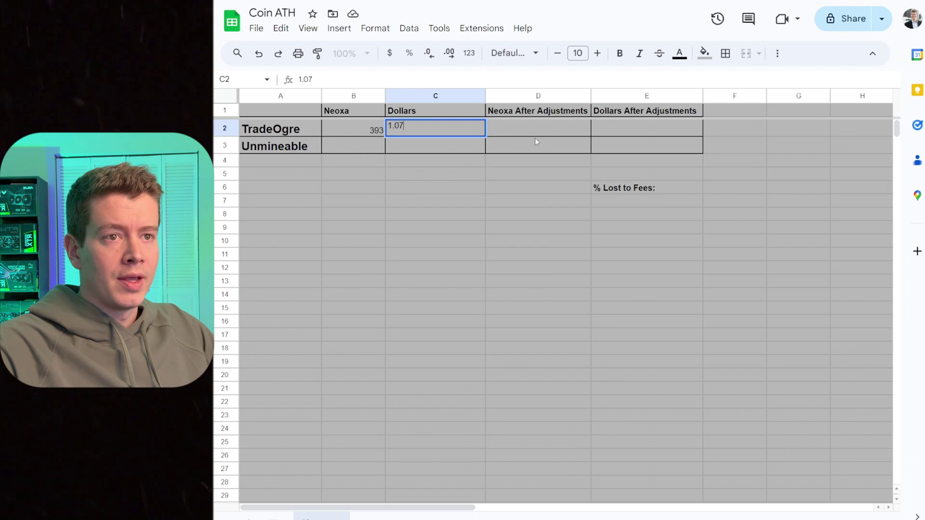
pyautogui.click(551, 128)
pyautogui.write('3')
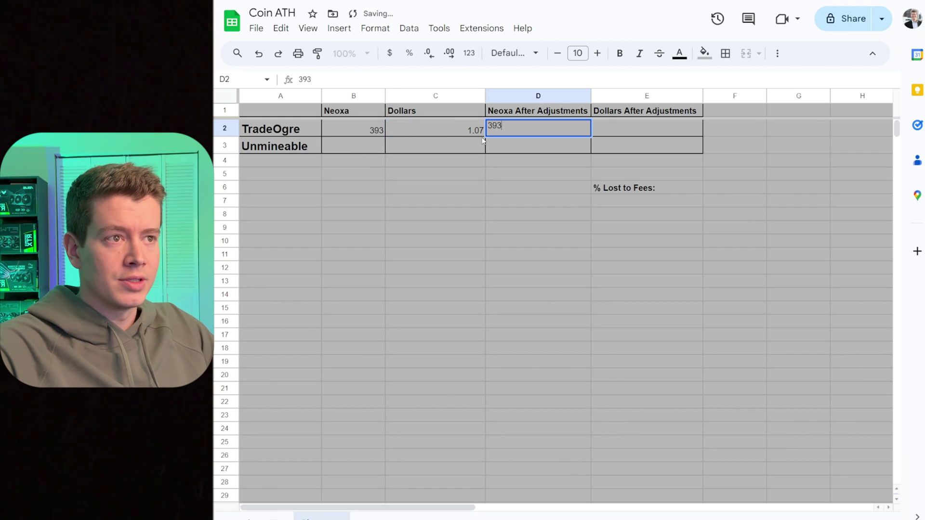
pyautogui.write('93')
pyautogui.click(614, 125)
pyautogui.write('1.07')
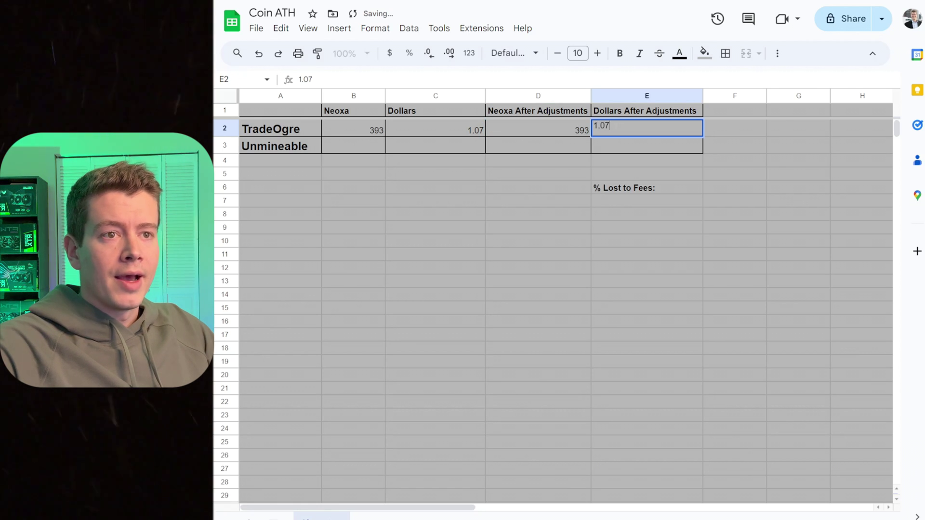
pyautogui.click(355, 150)
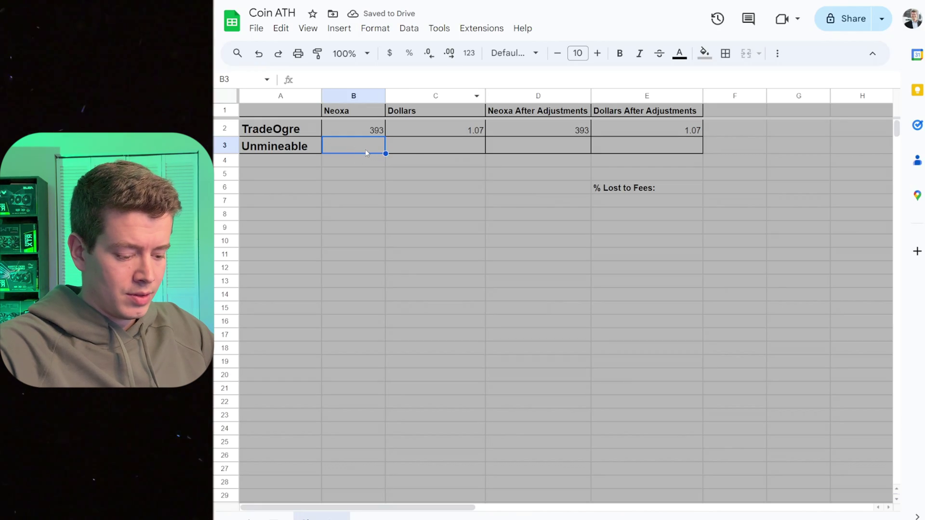
# Step: Record Unmineable's 337.107 Neoxa in B3 and its 1.011 dollar value in C3
pyautogui.write('33')
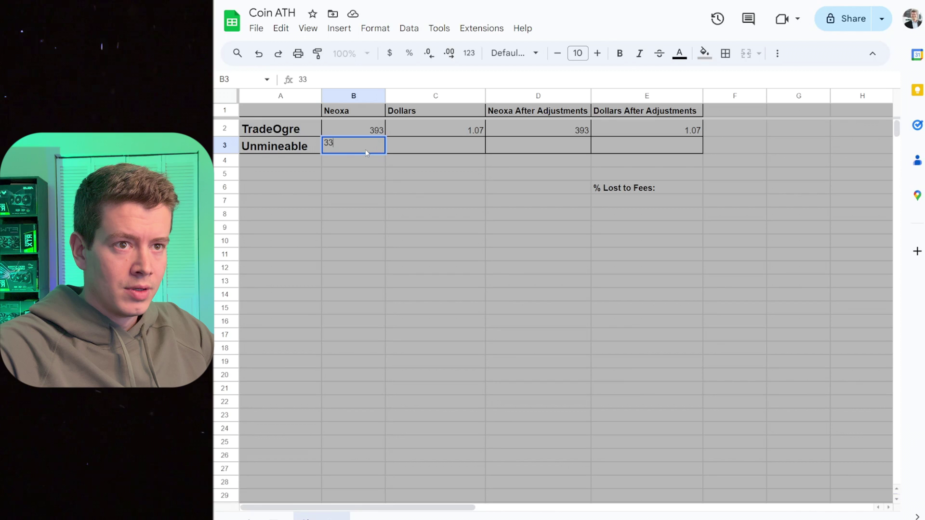
pyautogui.write('7.1')
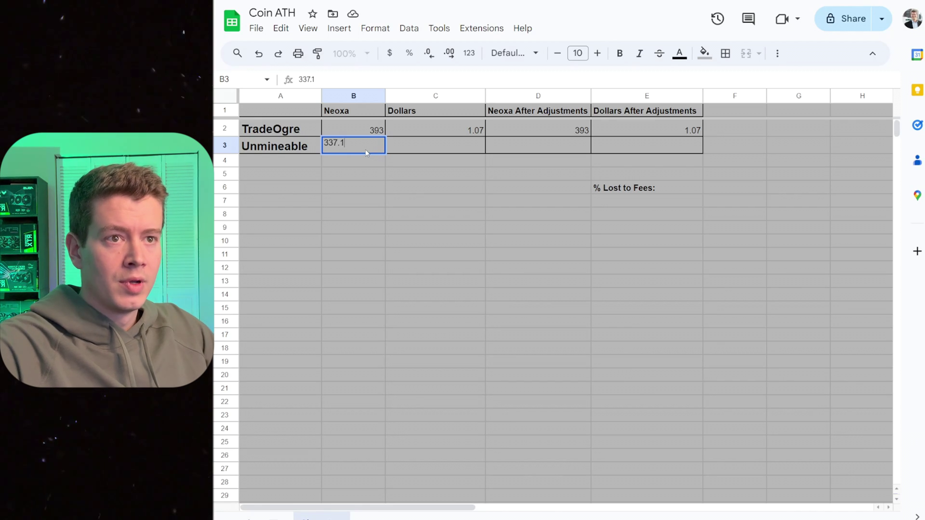
pyautogui.write('87')
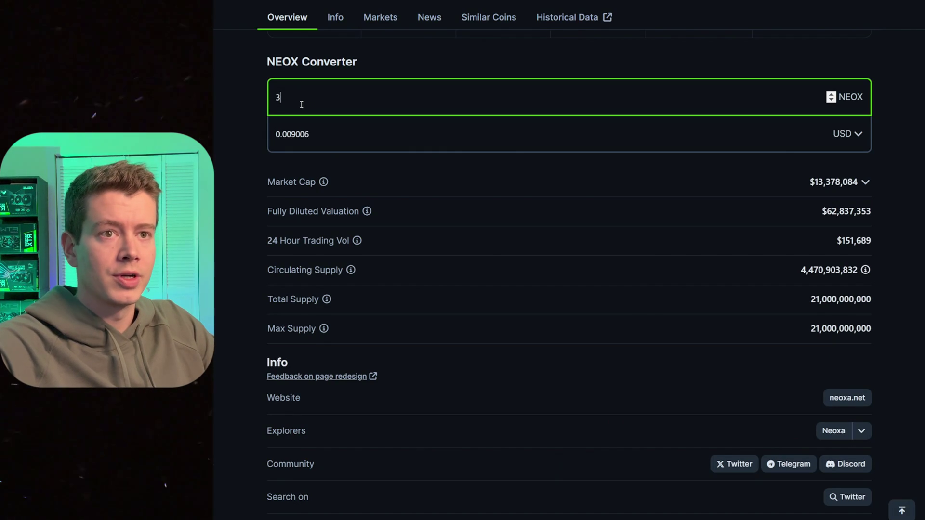
pyautogui.write('337')
pyautogui.press('BackSpace')
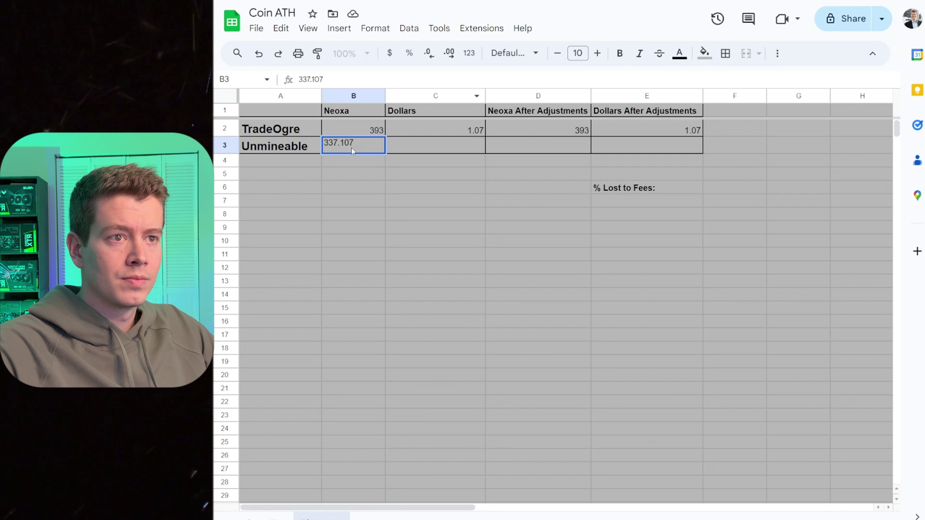
pyautogui.click(434, 143)
pyautogui.write('1.011')
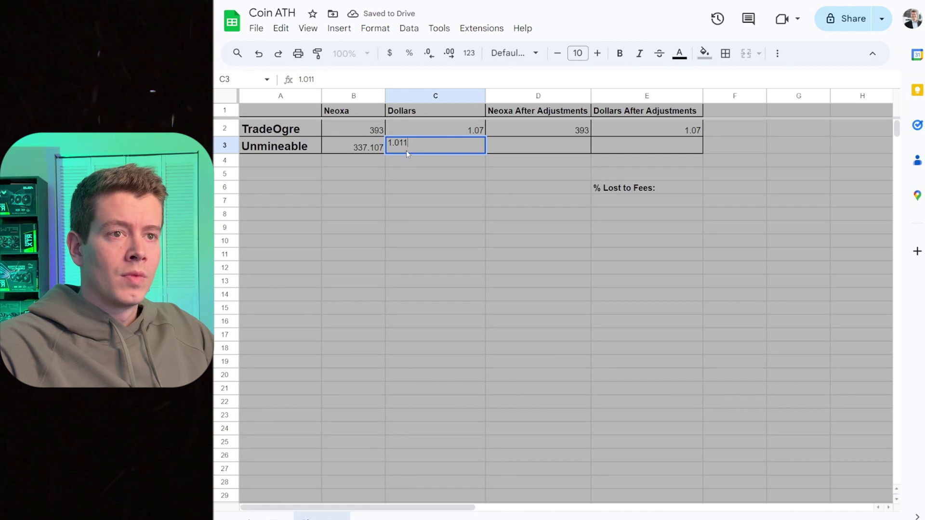
pyautogui.press('Return')
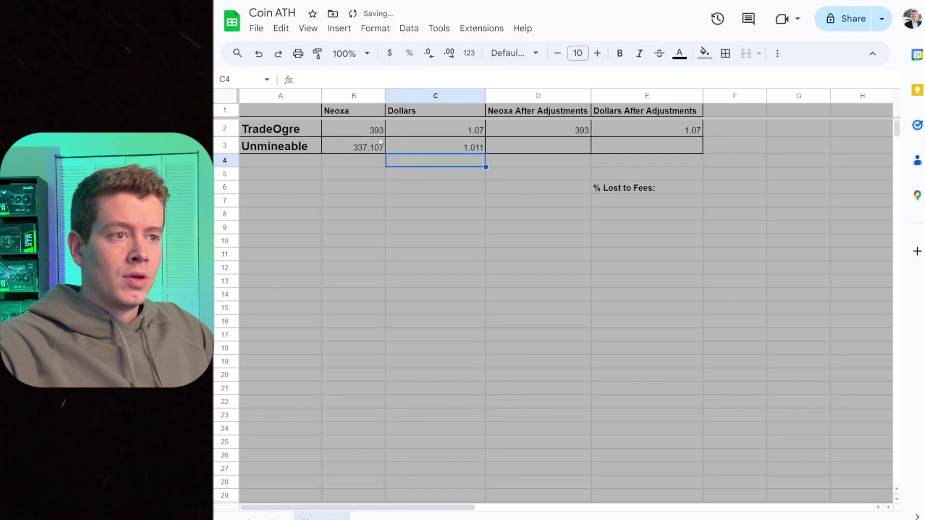
pyautogui.press('Up')
pyautogui.press('Right')
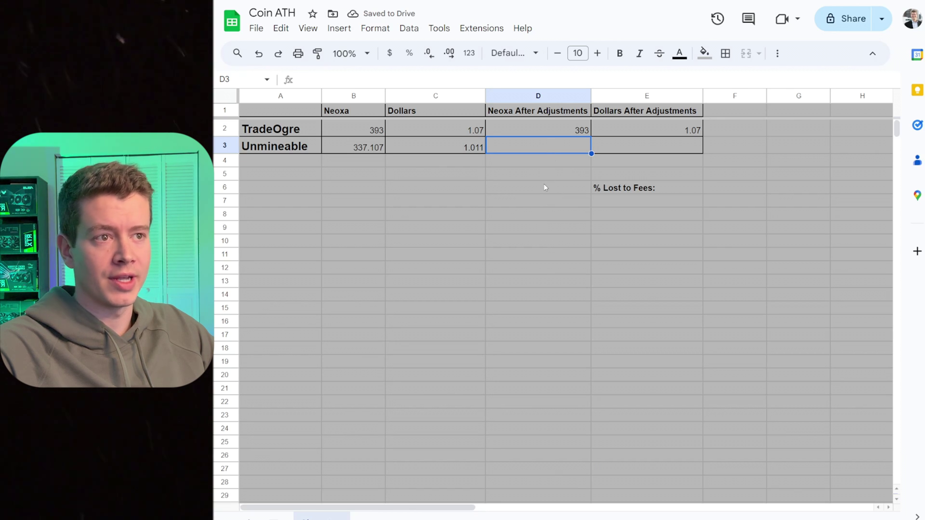
# Step: Enter =B3-(B3*0.005) in D3, giving 335.421465 Neoxa after the 0.5% fee
pyautogui.write('=')
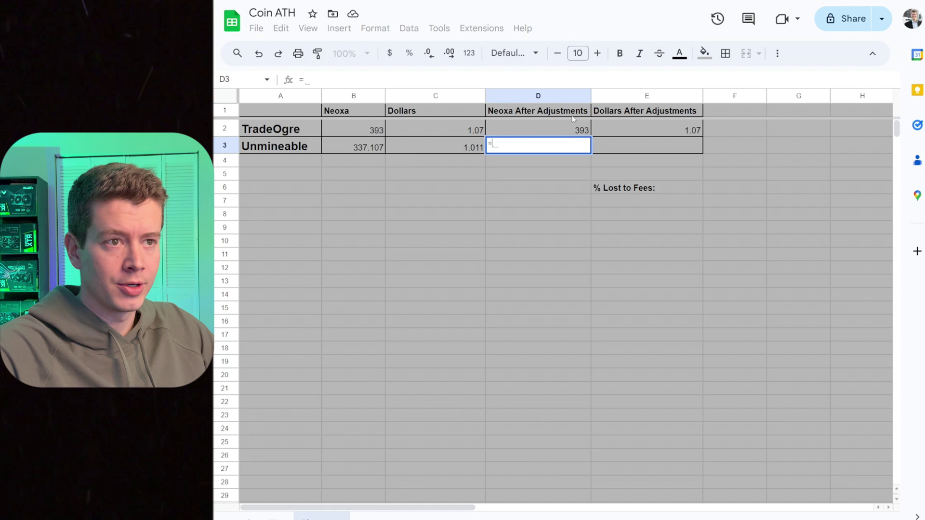
pyautogui.click(358, 147)
pyautogui.write('-(')
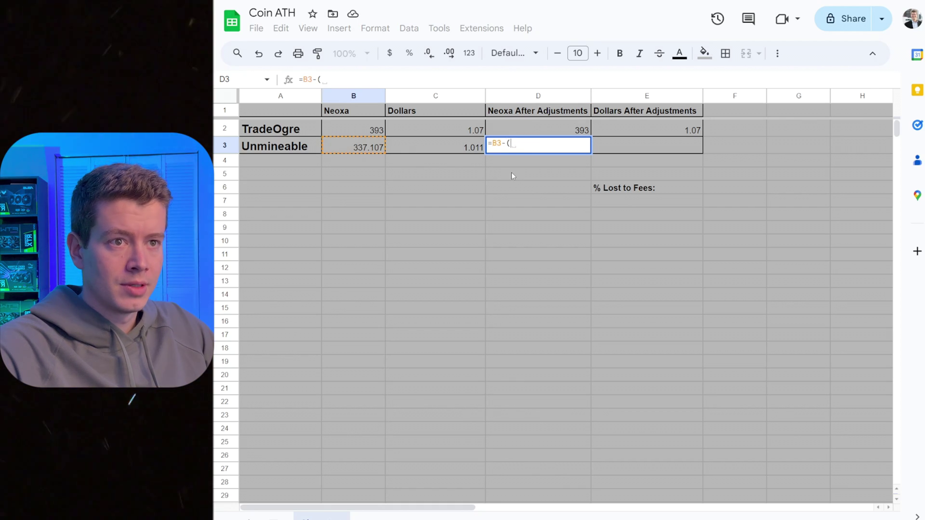
pyautogui.click(364, 150)
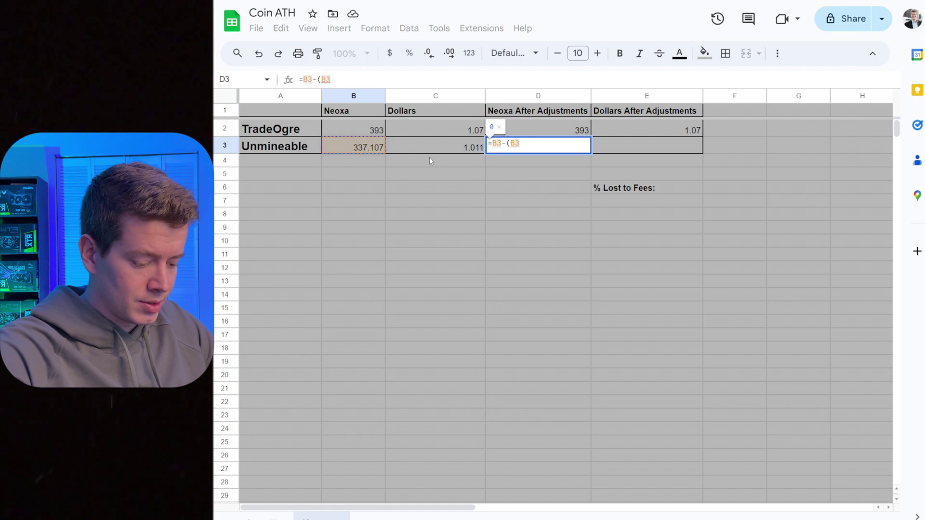
pyautogui.write('*0.')
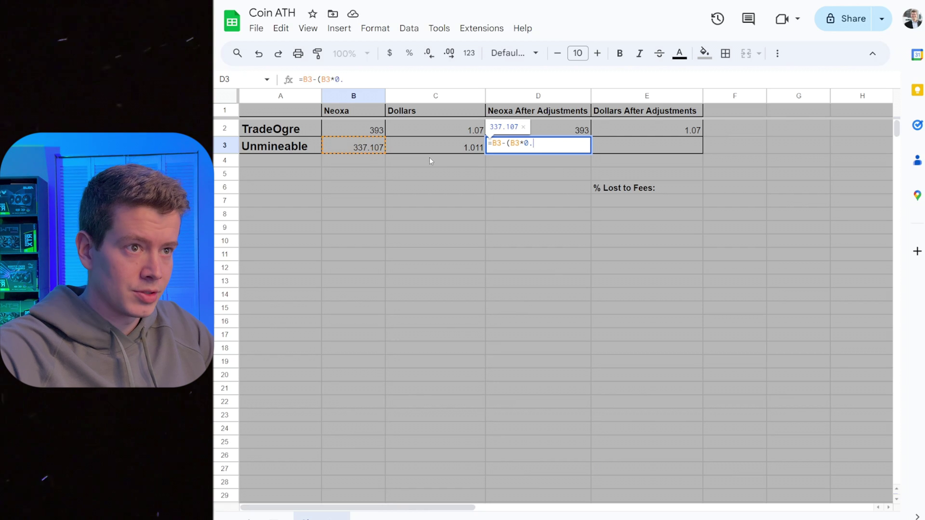
pyautogui.write('005)')
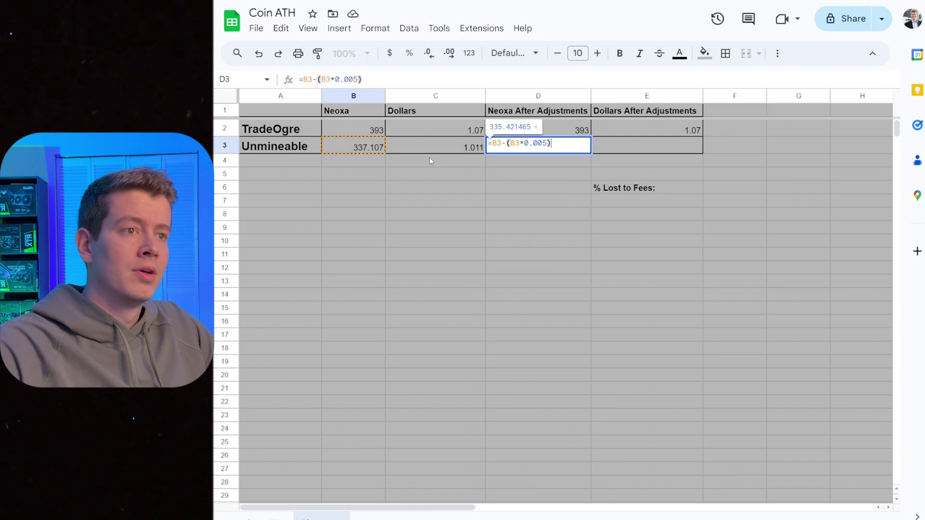
pyautogui.press('Return')
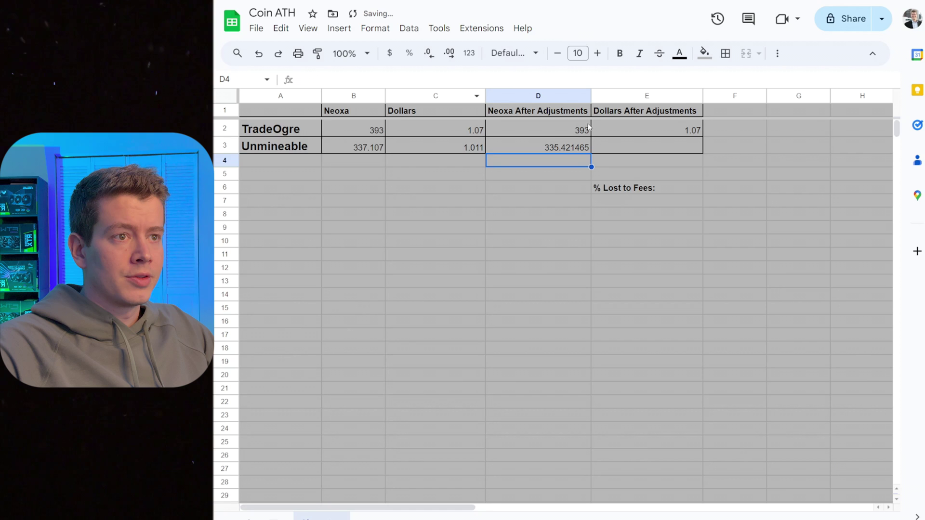
# Step: Clear the 1.07 from TradeOgre's E2 cell and select the % Lost to Fees label
pyautogui.click(551, 134)
pyautogui.click(551, 140)
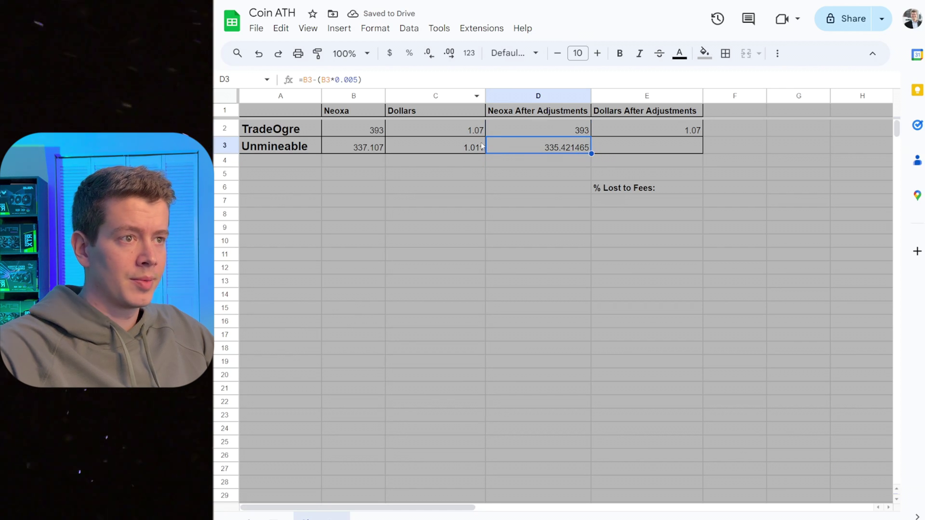
pyautogui.click(659, 131)
pyautogui.press('Delete')
pyautogui.click(556, 132)
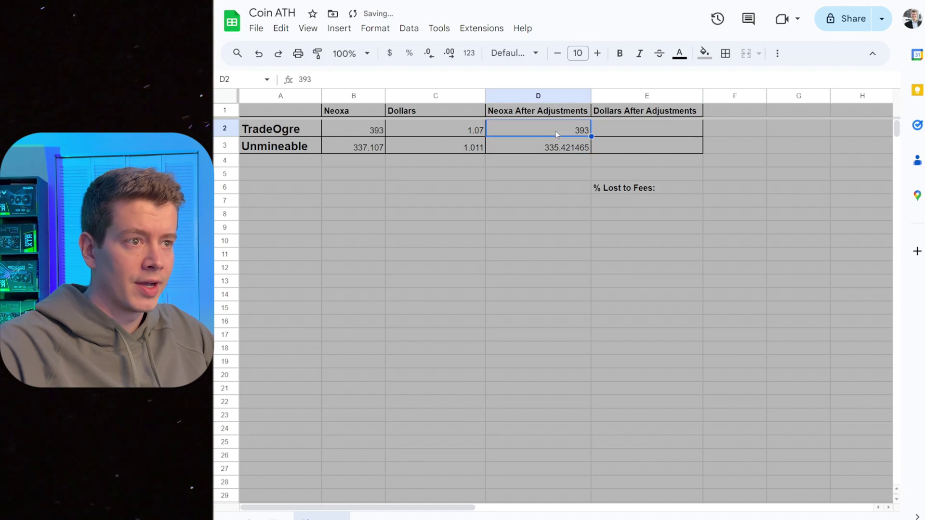
pyautogui.click(668, 192)
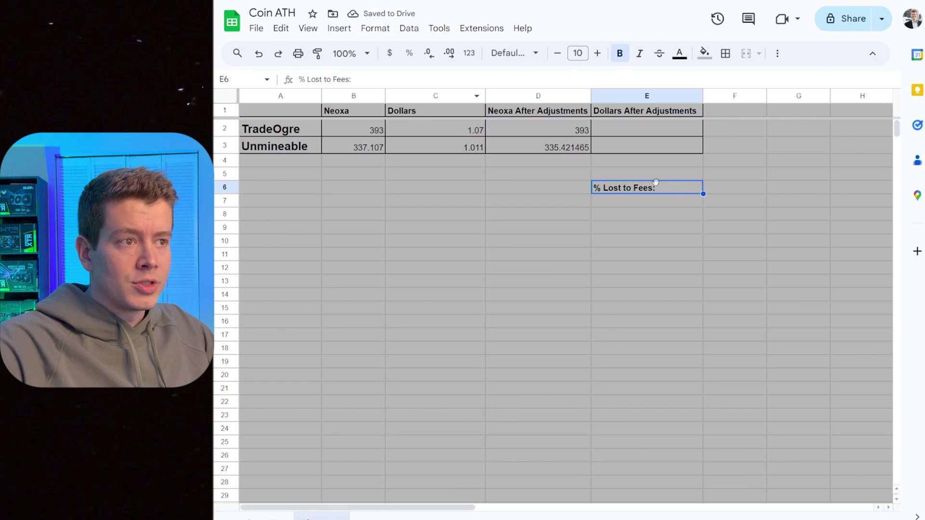
# Step: Enter =(D2-D3)/D2 in F6 beside the % Lost to Fees label
pyautogui.click(741, 190)
pyautogui.write('=')
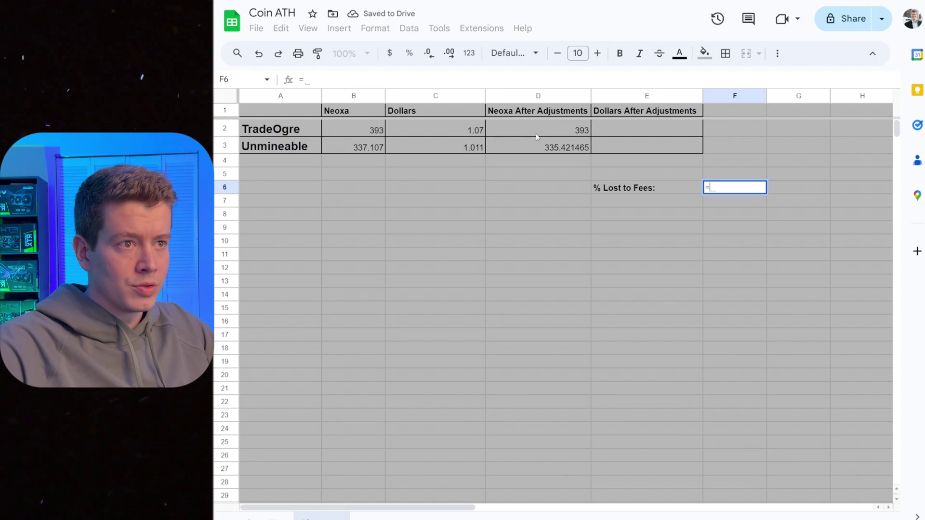
pyautogui.click(539, 125)
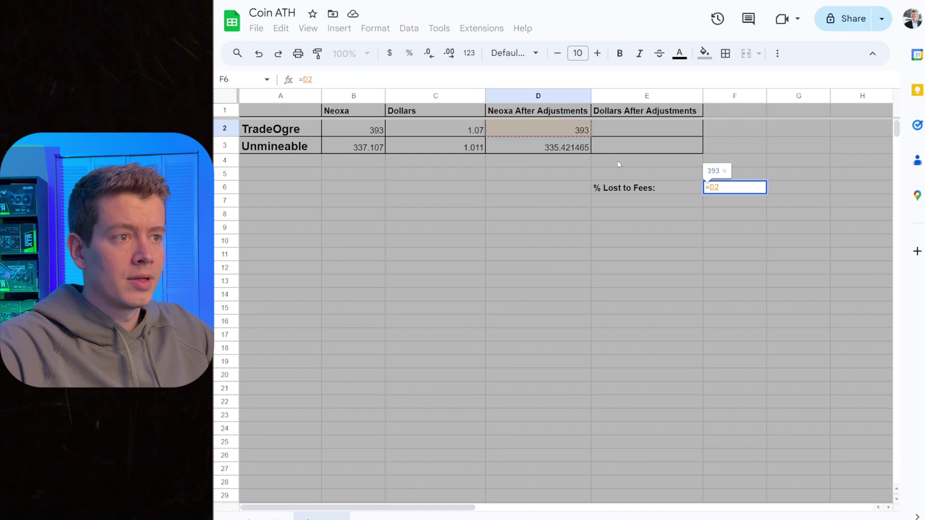
pyautogui.write('-')
pyautogui.click(566, 146)
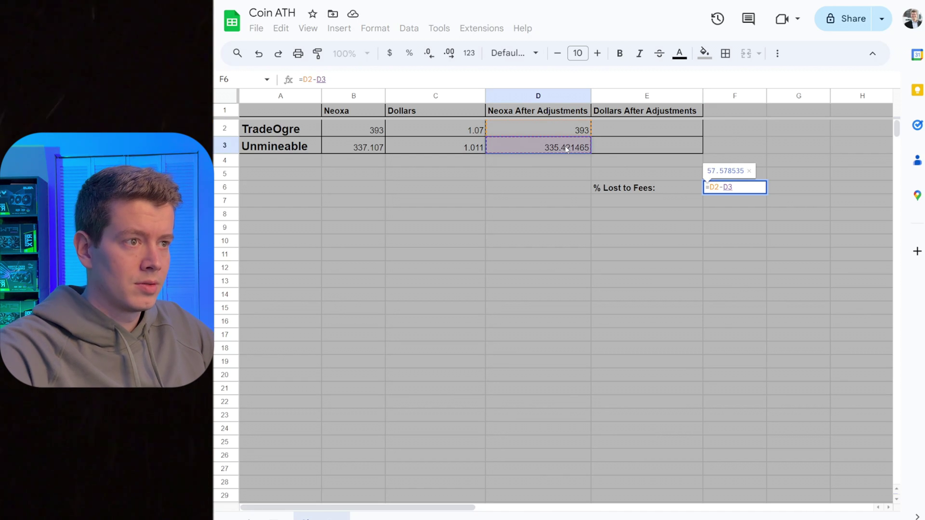
pyautogui.write(')')
pyautogui.press('Left')
pyautogui.press('Left')
pyautogui.press('Left')
pyautogui.press('Left')
pyautogui.press('Left')
pyautogui.press('Left')
pyautogui.write('(')
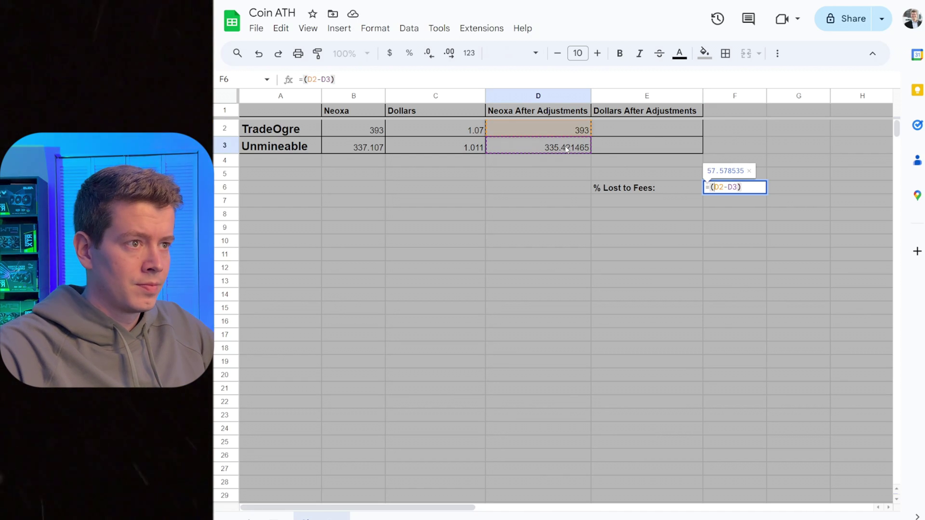
pyautogui.press('Right')
pyautogui.press('Right')
pyautogui.press('Right')
pyautogui.write(')/')
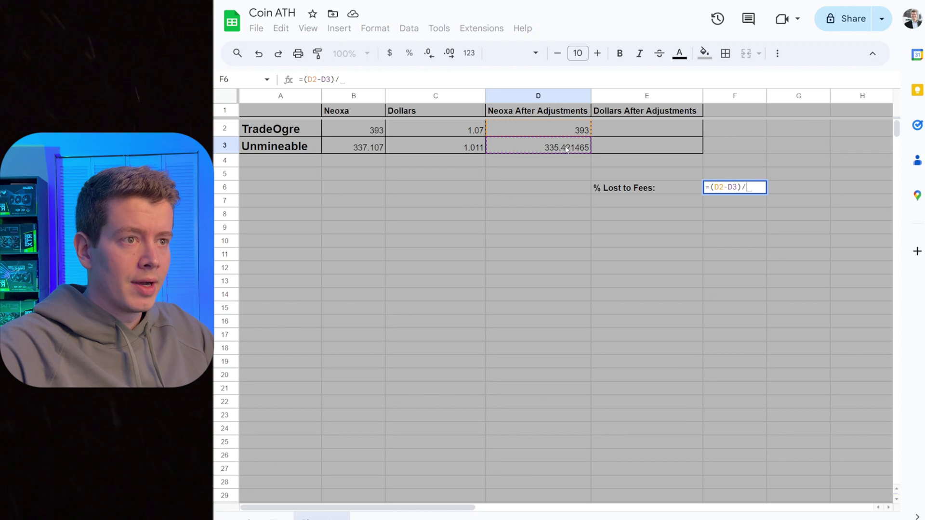
pyautogui.click(557, 127)
pyautogui.press('Return')
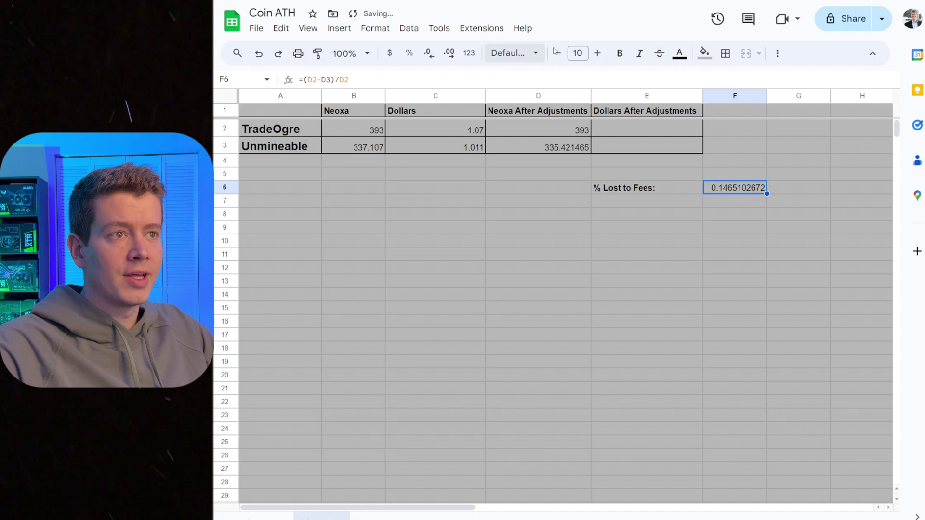
# Step: Format the fee result bold at font size 13 as a percentage, showing 14.65%
pyautogui.click(619, 53)
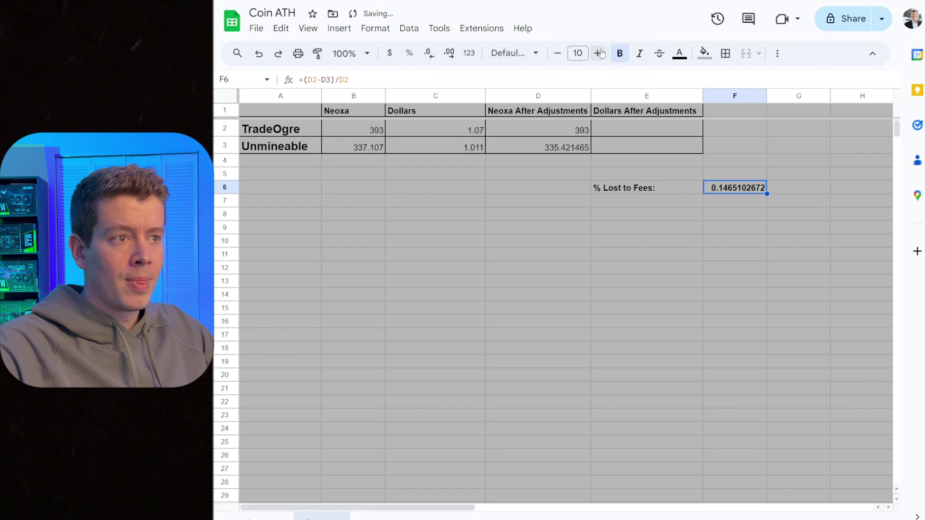
pyautogui.click(597, 53)
pyautogui.click(597, 53)
pyautogui.click(597, 53)
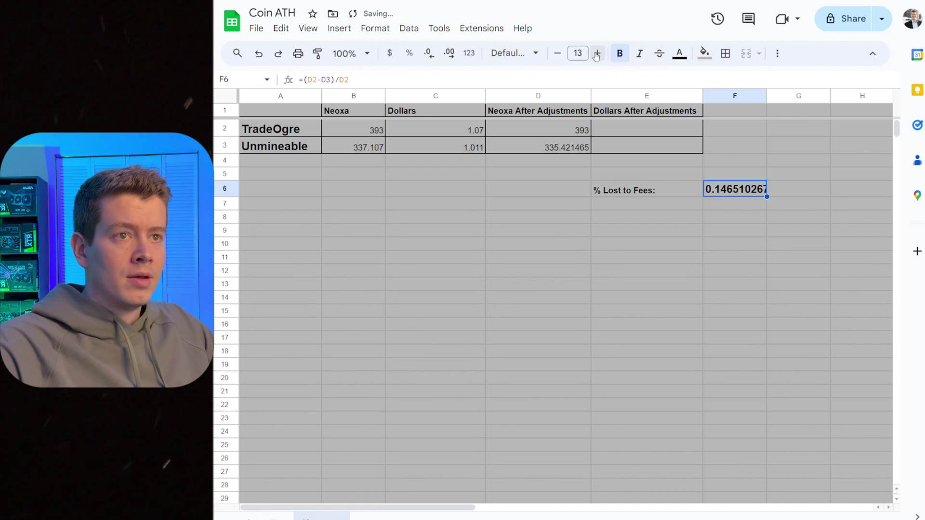
pyautogui.click(409, 53)
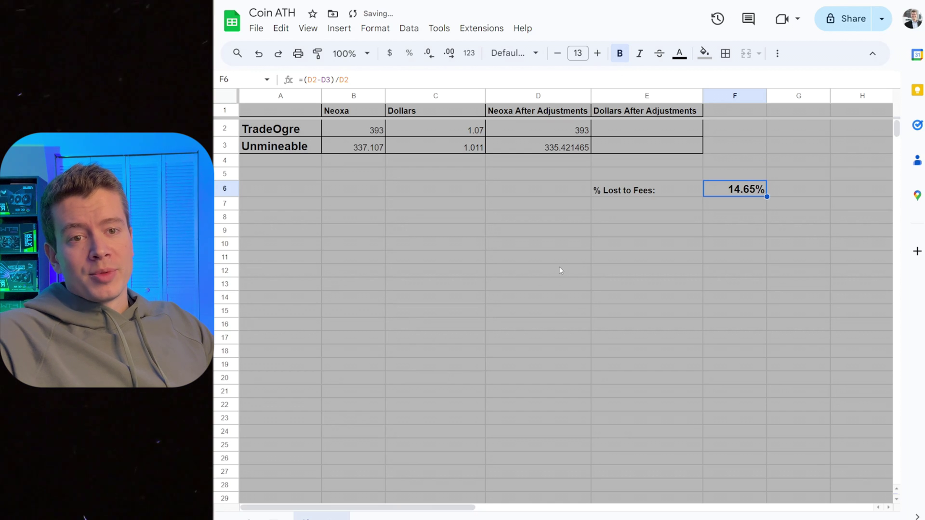